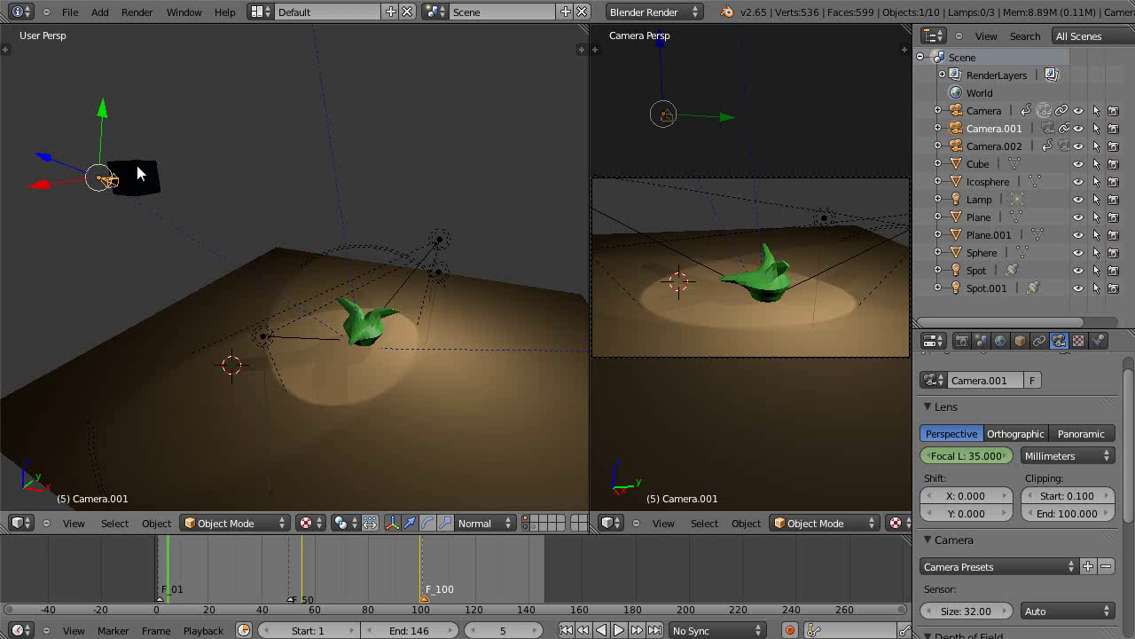
Step: Play the animation from its beginning with the whole scene in view
click(203, 397)
scroll(217, 350, down, 3)
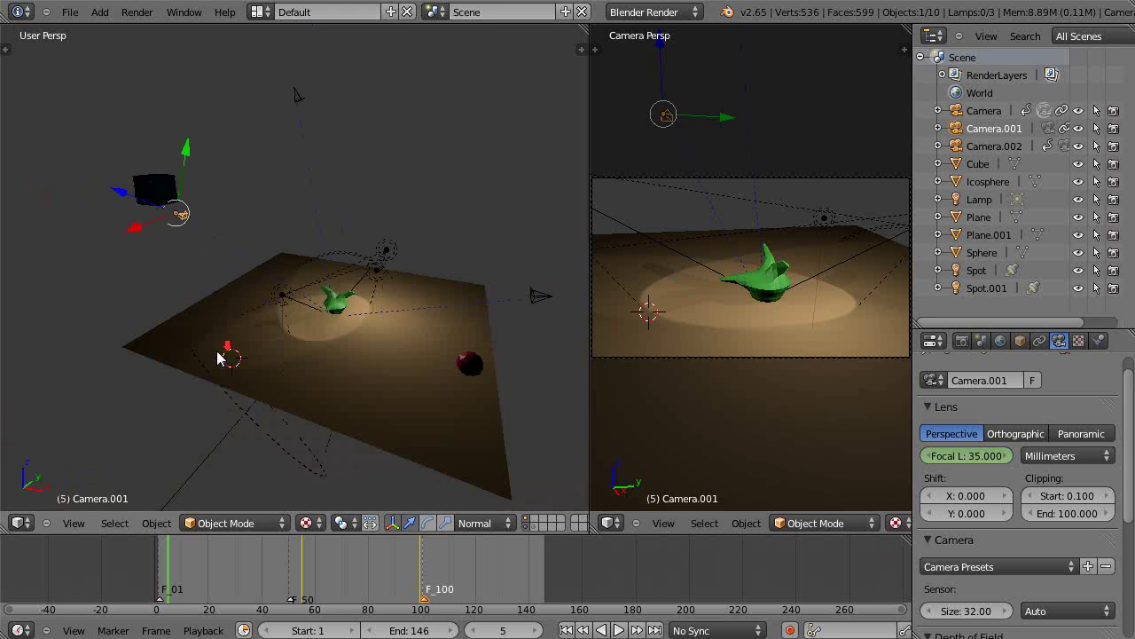
scroll(218, 357, up, 2)
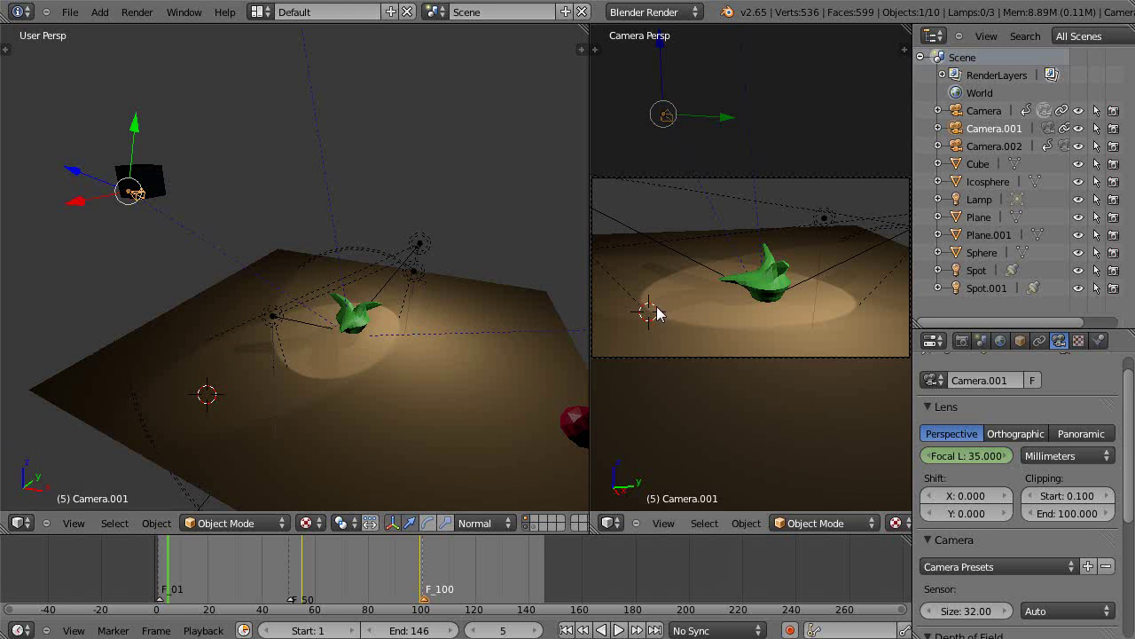
click(160, 579)
key(alt+a)
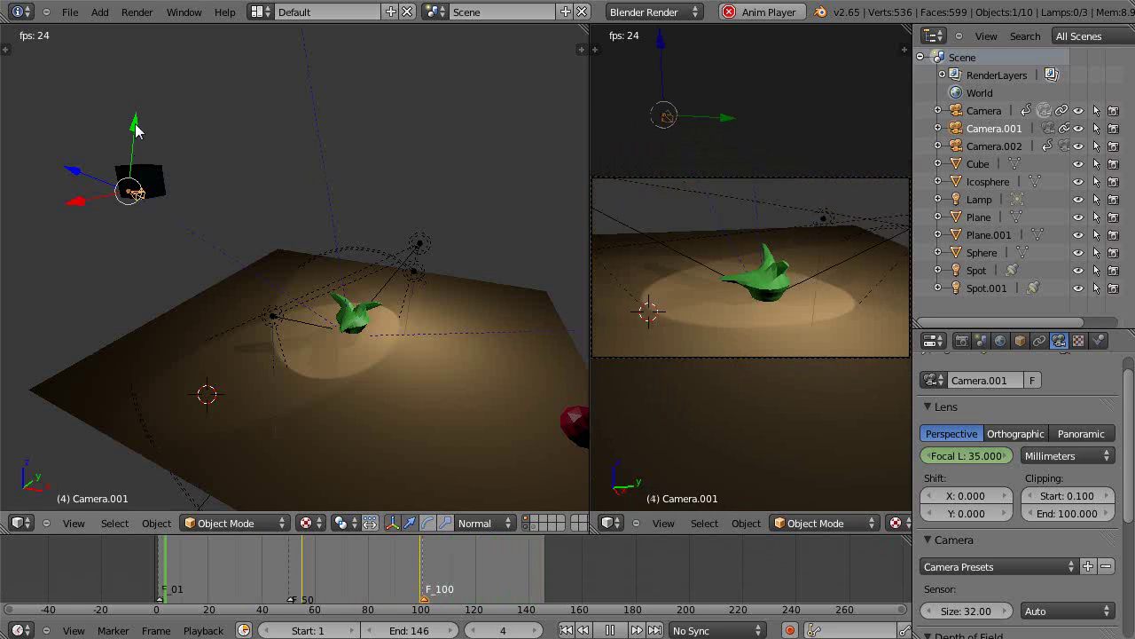
Step: Move Camera.001 lower and farther back from the green object while the animation plays, and stop playback
drag(134, 130, 135, 163)
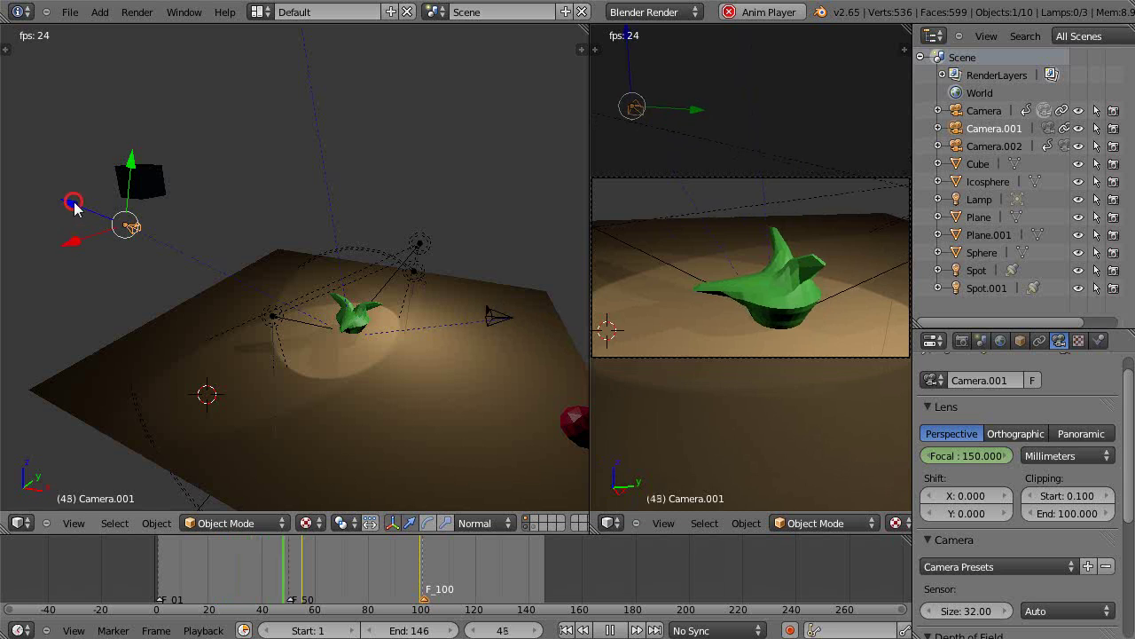
key(g)
key(z)
key(z)
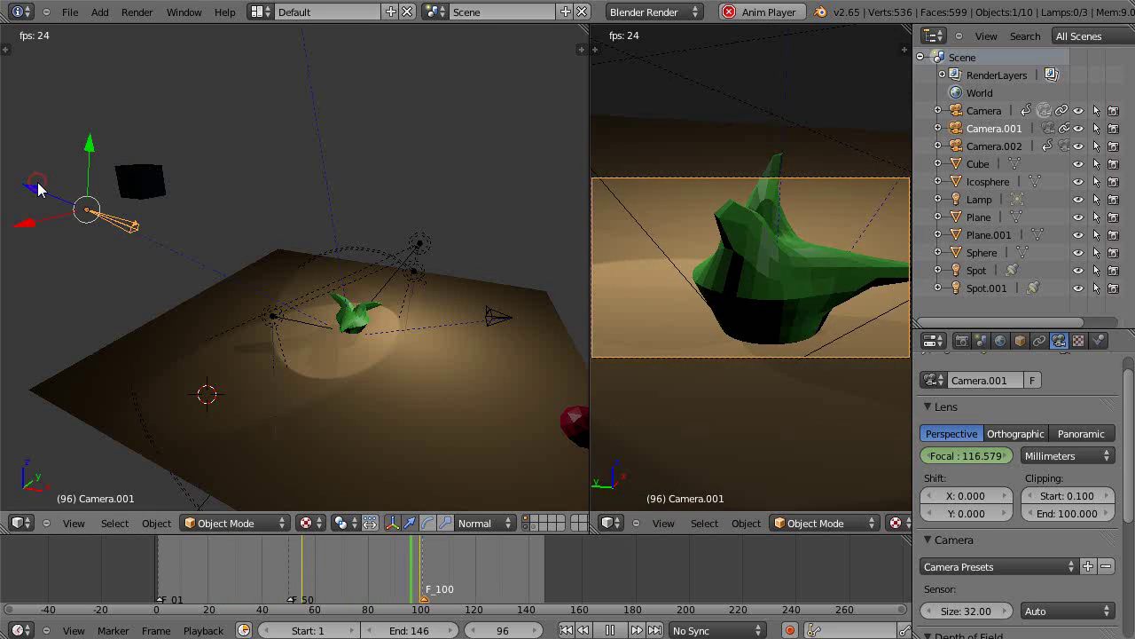
click(13, 188)
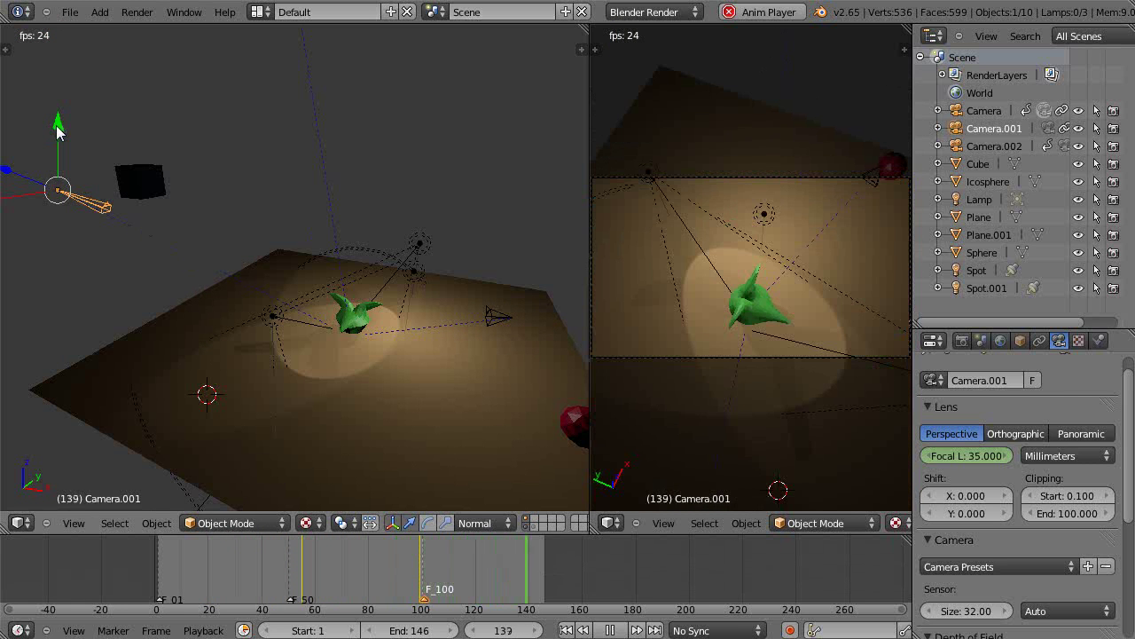
drag(53, 130, 56, 131)
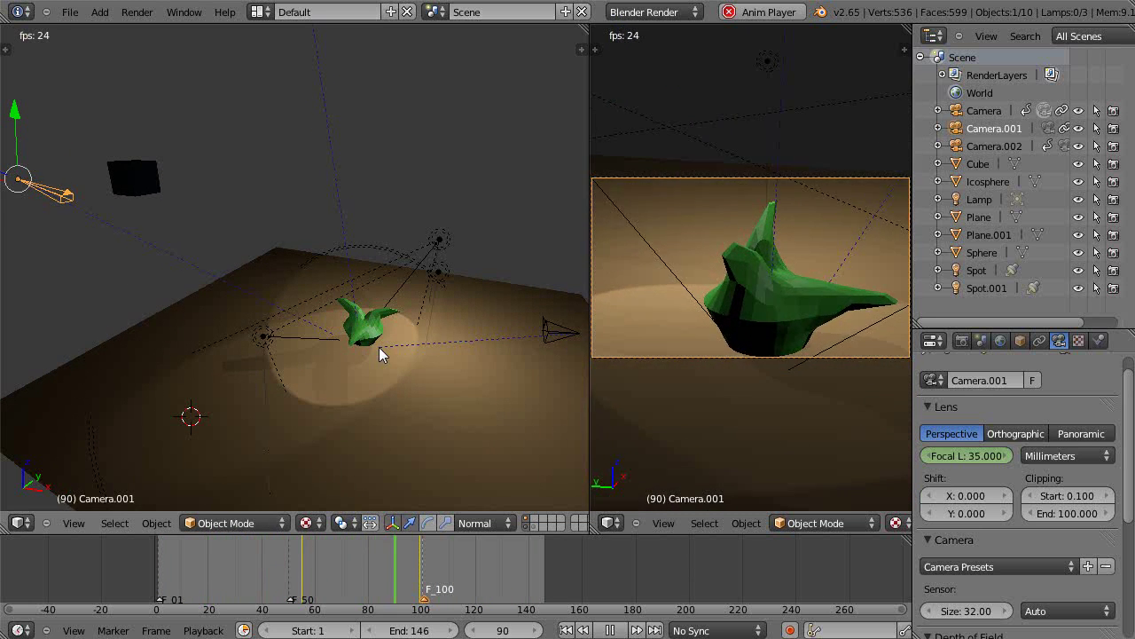
key(Escape)
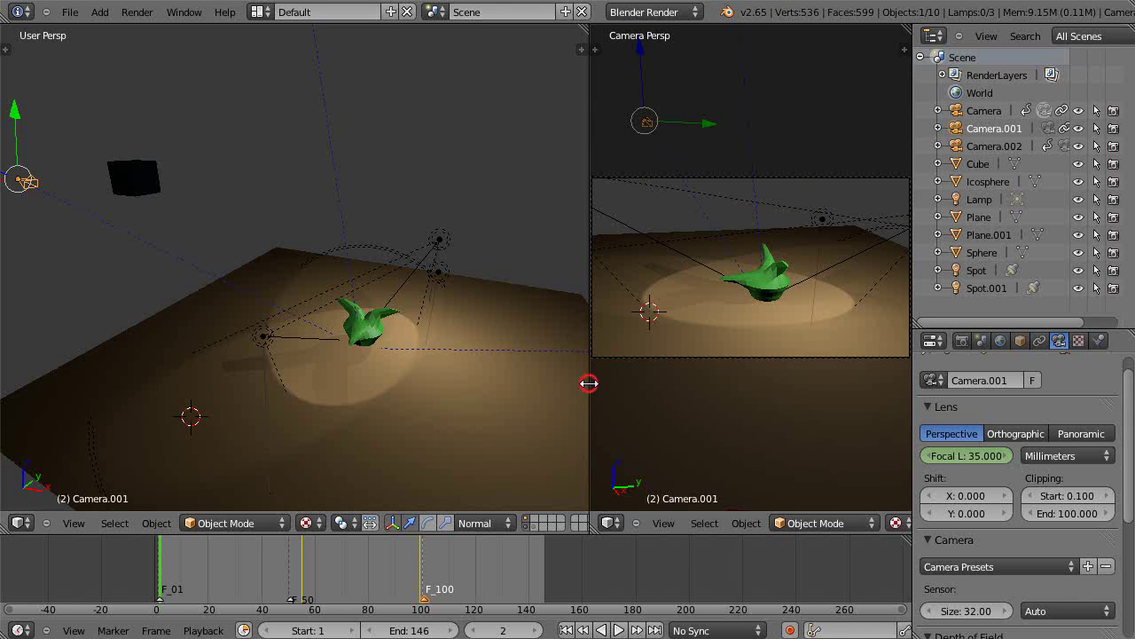
Step: Widen the camera viewport by narrowing the user perspective viewport beside it
mouse_move(588, 382)
mouse_down()
mouse_move(393, 387)
mouse_move(476, 389)
mouse_up()
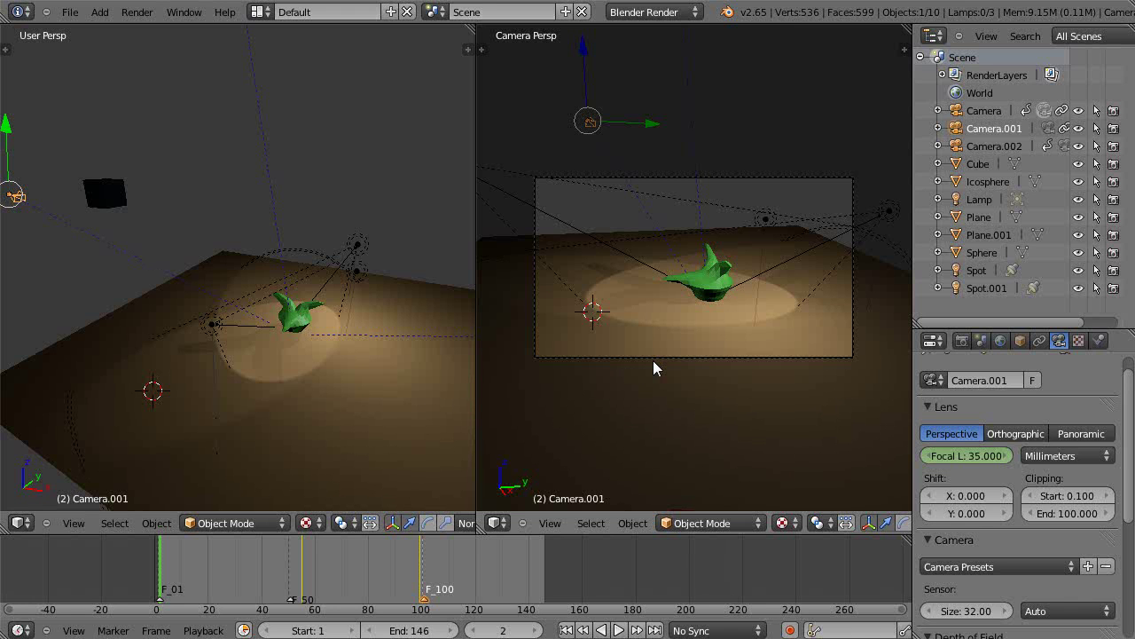
scroll(652, 359, up, 2)
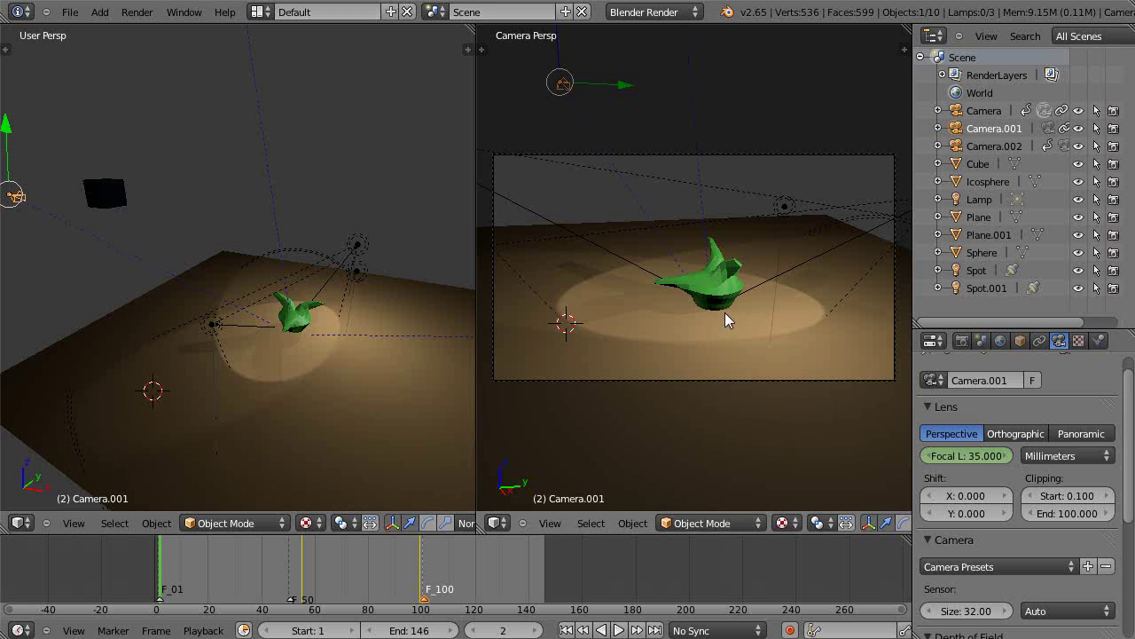
drag(476, 412, 352, 408)
Step: Review the camera shots along the timeline and render a still of frame 78
click(280, 558)
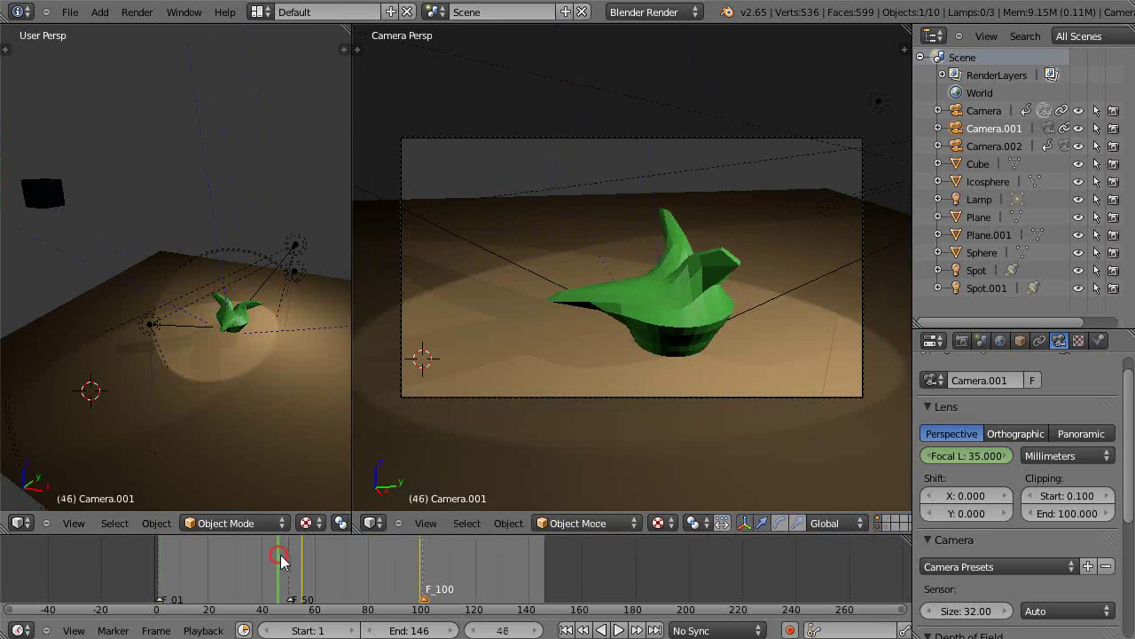
click(545, 587)
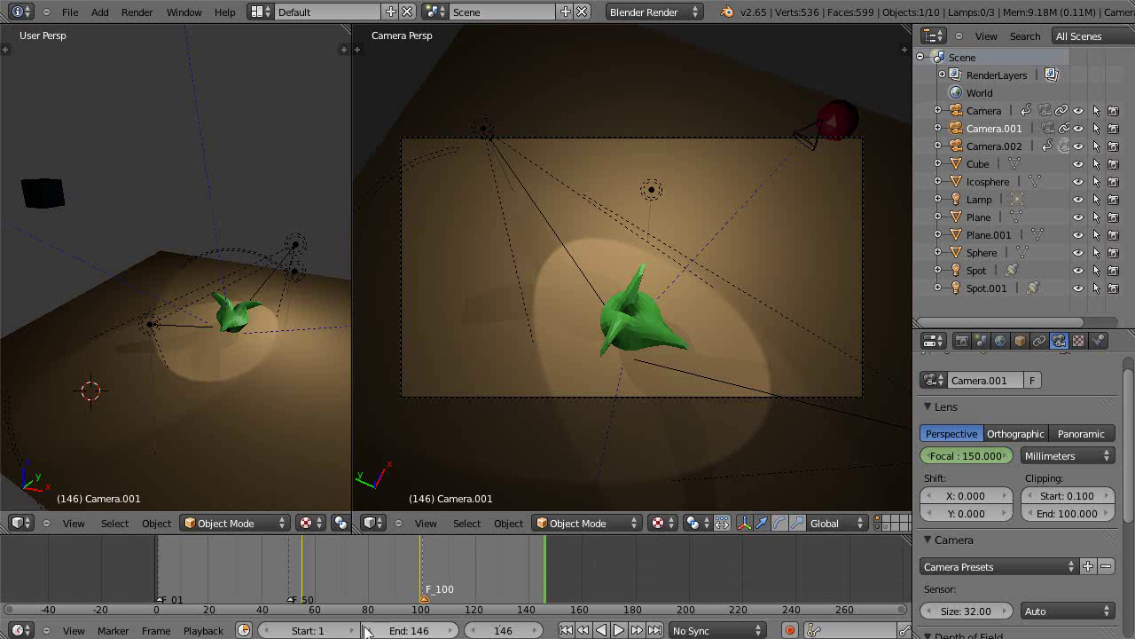
key(Down)
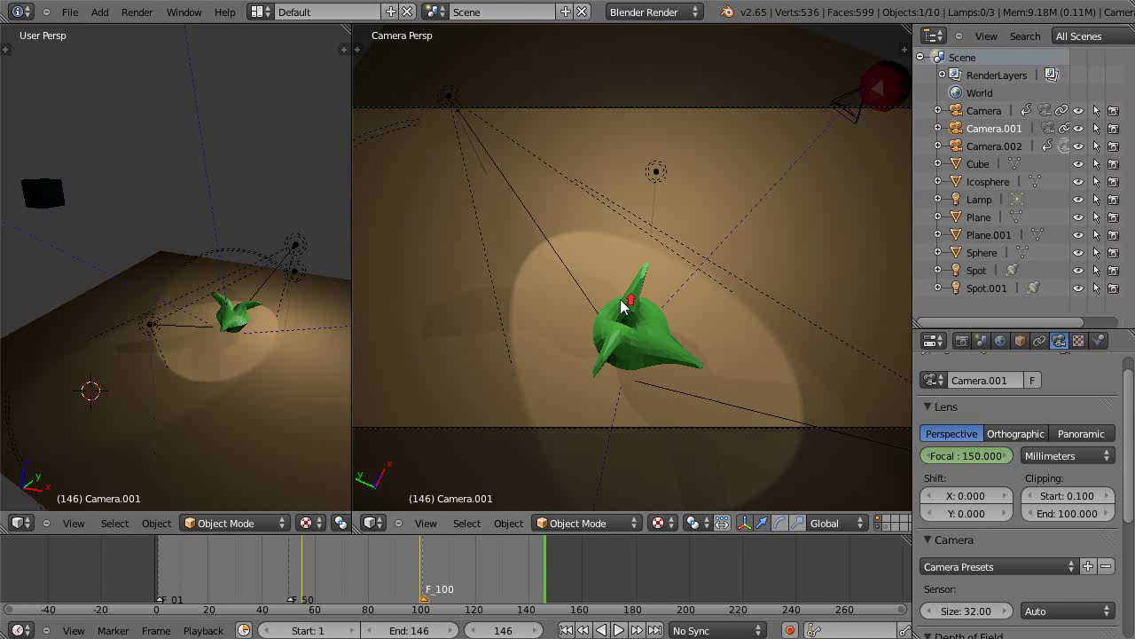
key(Down)
scroll(663, 257, down, 2)
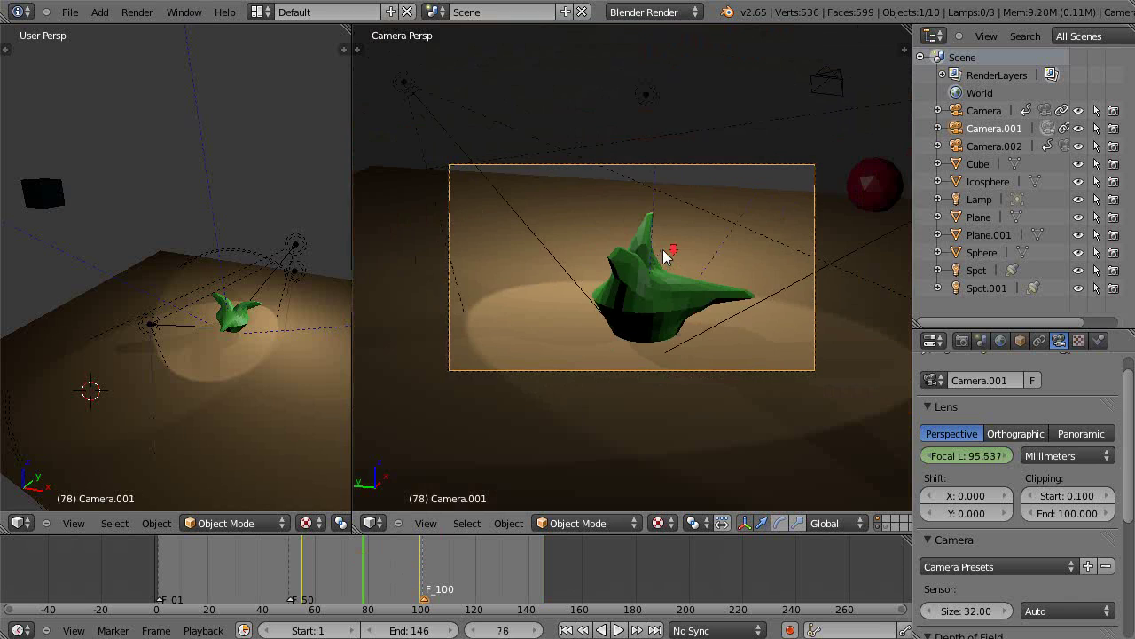
key(F12)
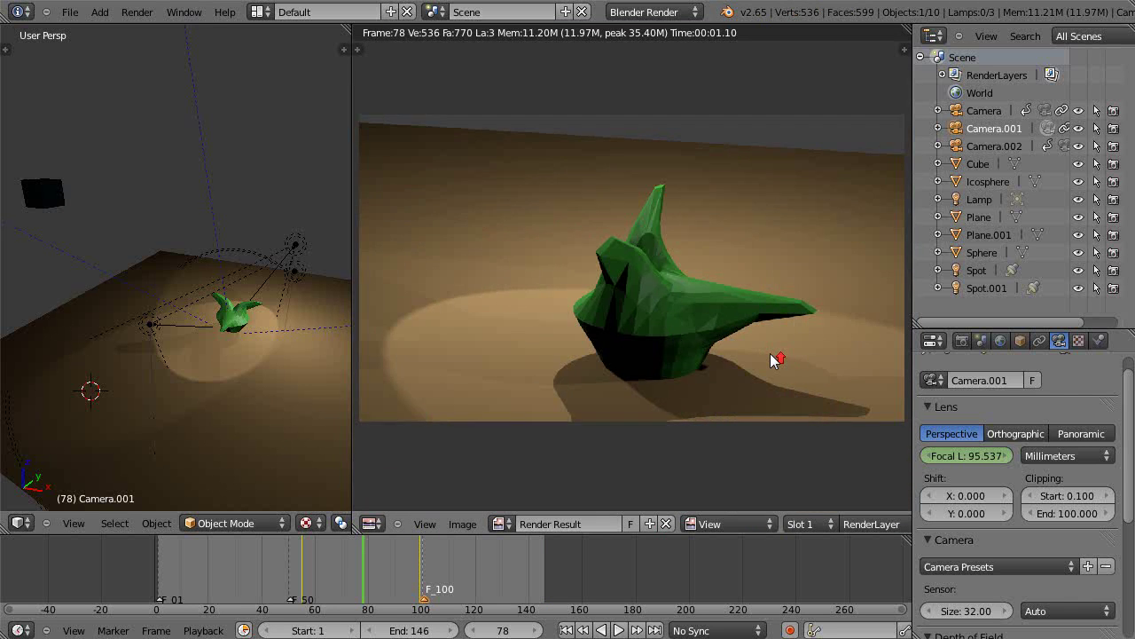
scroll(770, 353, up, 1)
scroll(770, 353, down, 1)
Step: Render a still of frame 23, inspect it up close and return to the camera view
click(216, 576)
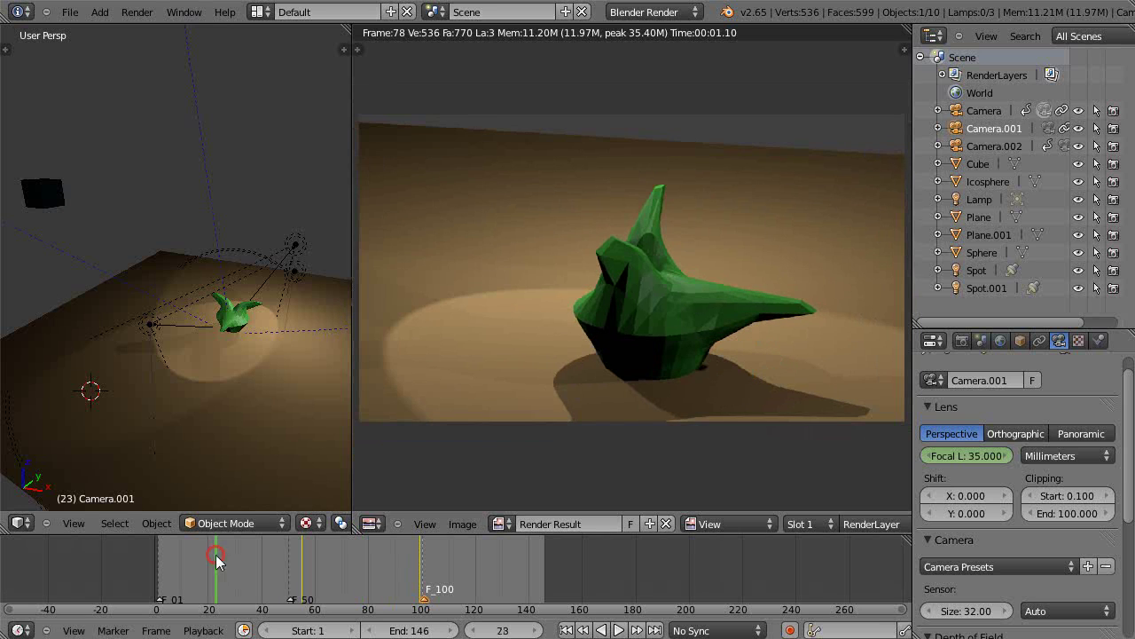
key(F12)
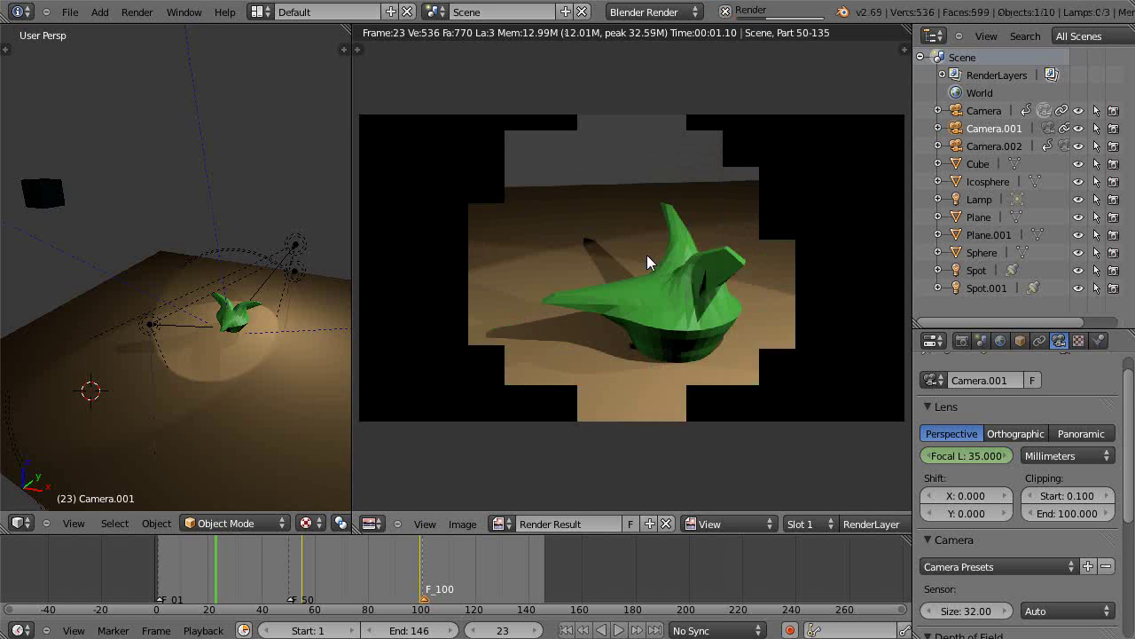
scroll(647, 315, up, 1)
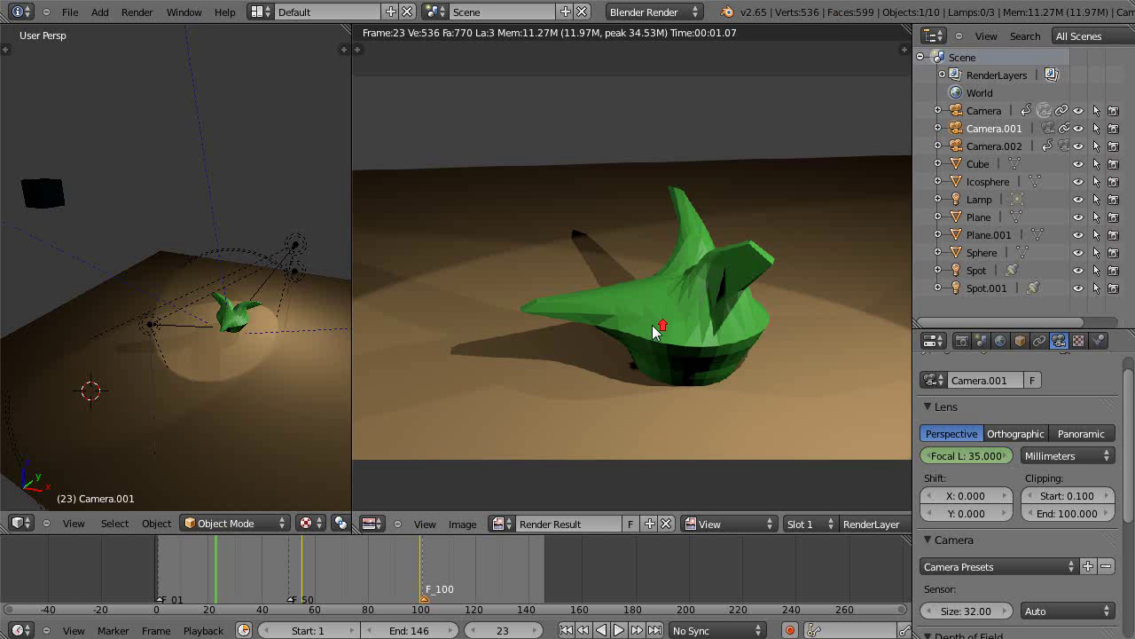
key(Escape)
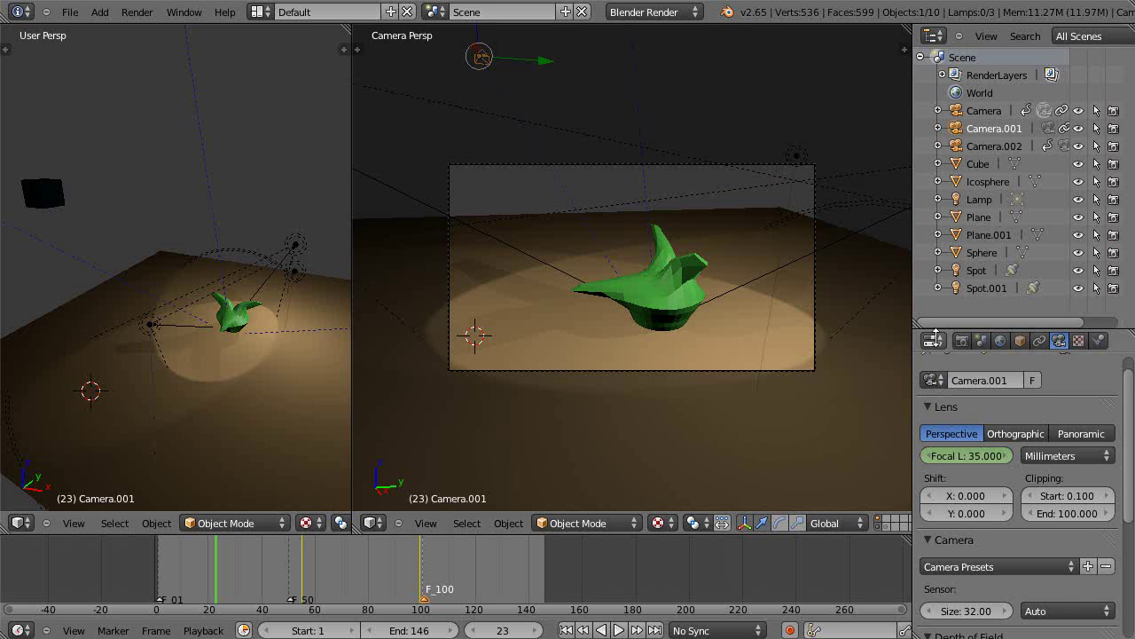
Step: Enlarge the properties editor, show the render settings and apply the HDTV 720p render preset
drag(979, 327, 969, 138)
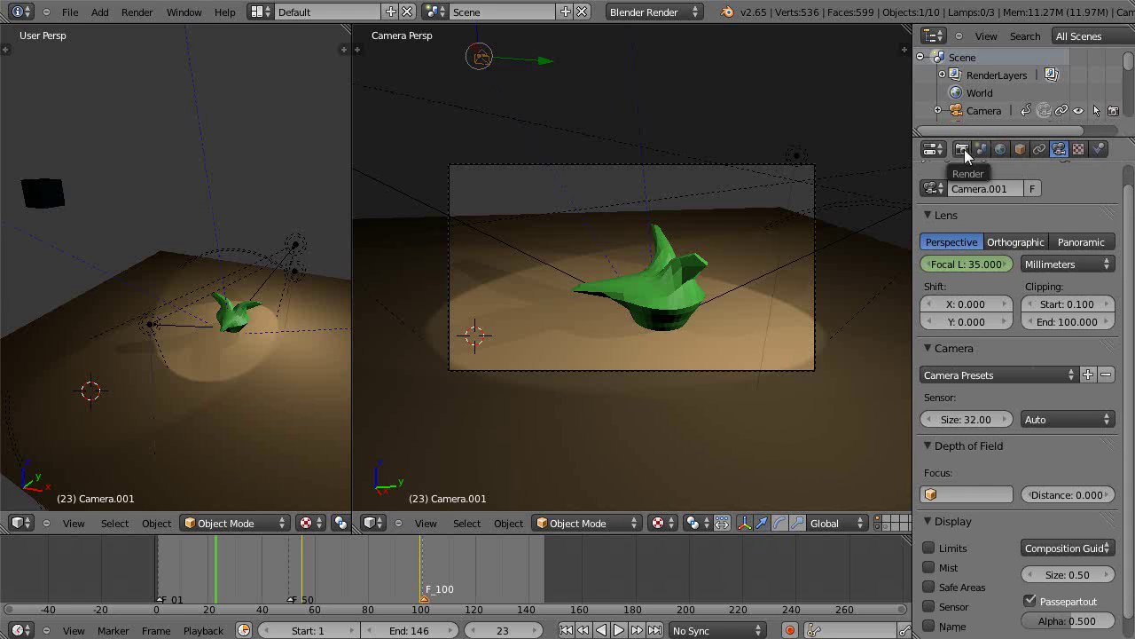
click(963, 149)
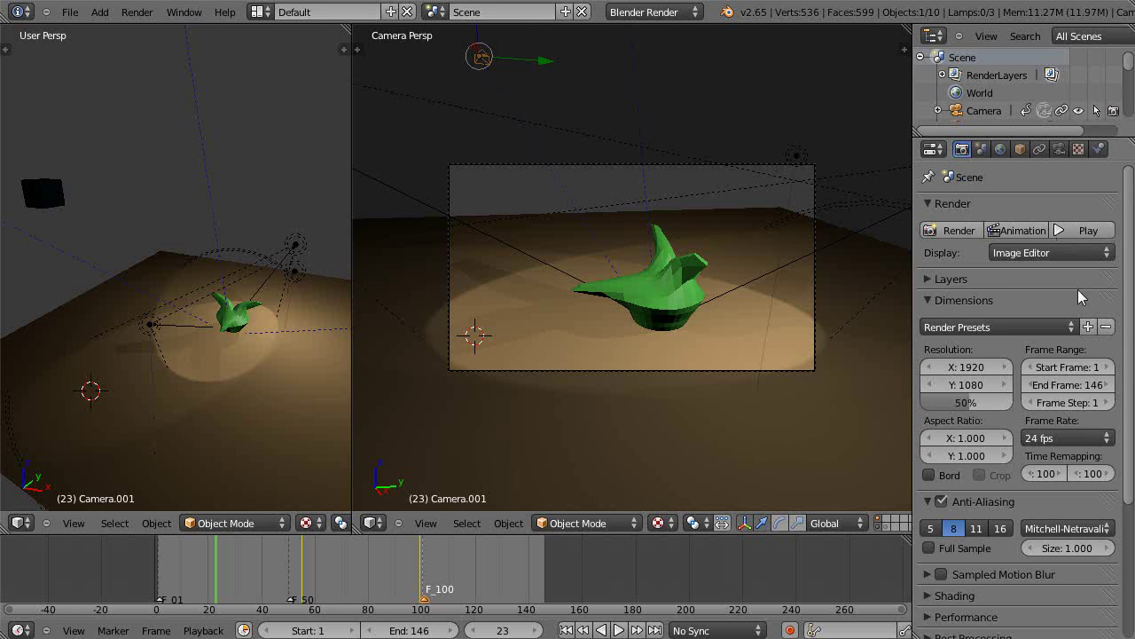
scroll(1031, 370, down, 2)
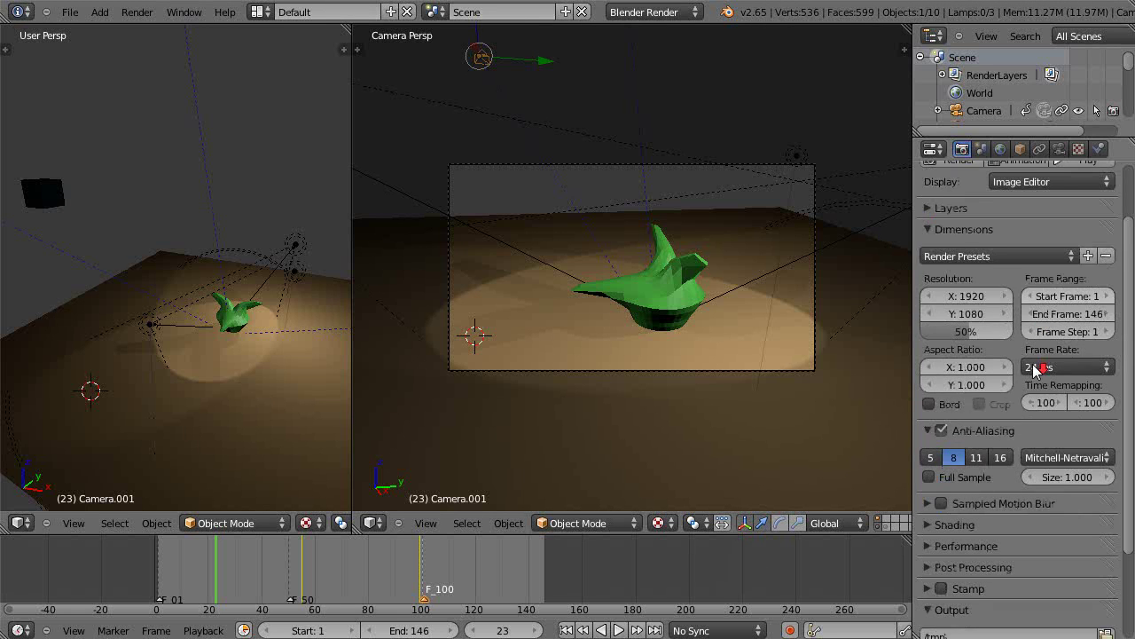
scroll(1026, 363, up, 1)
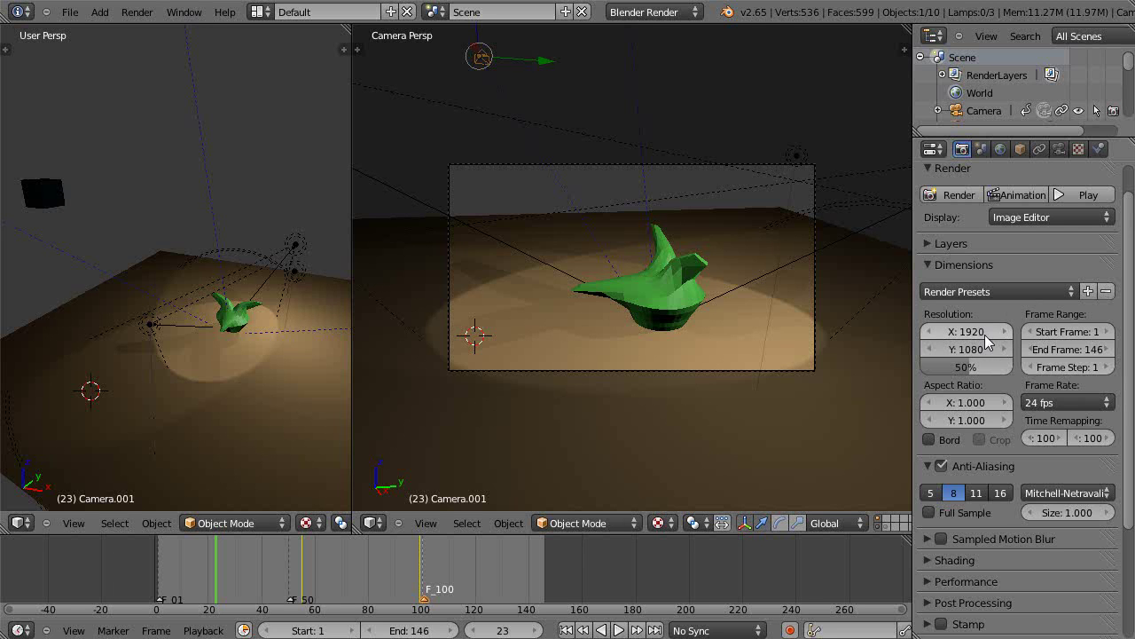
click(1073, 295)
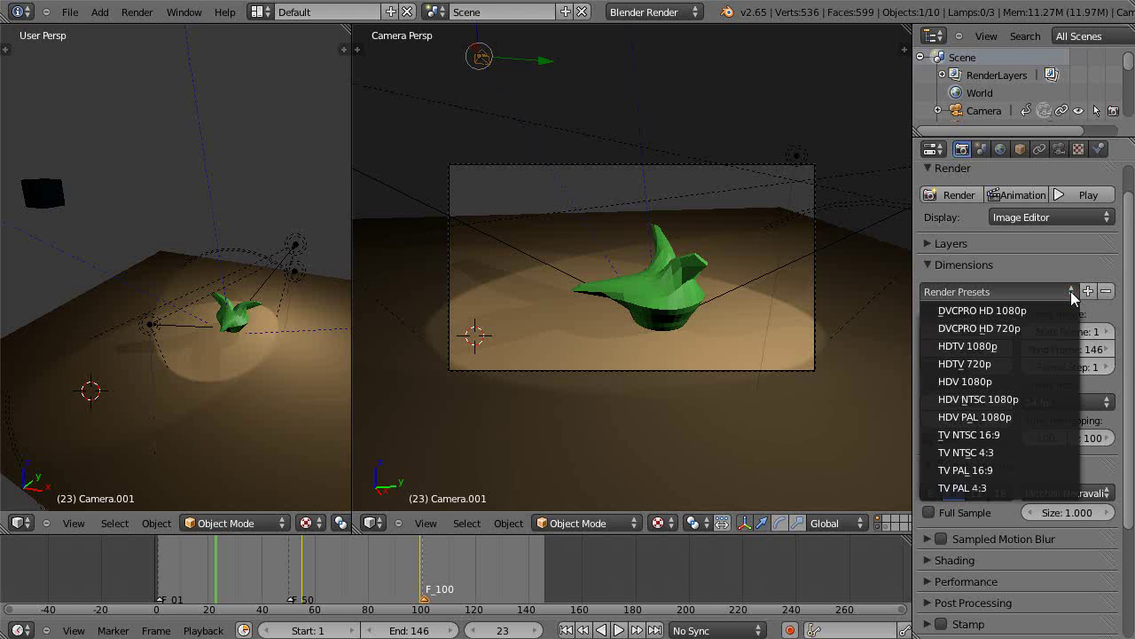
click(965, 364)
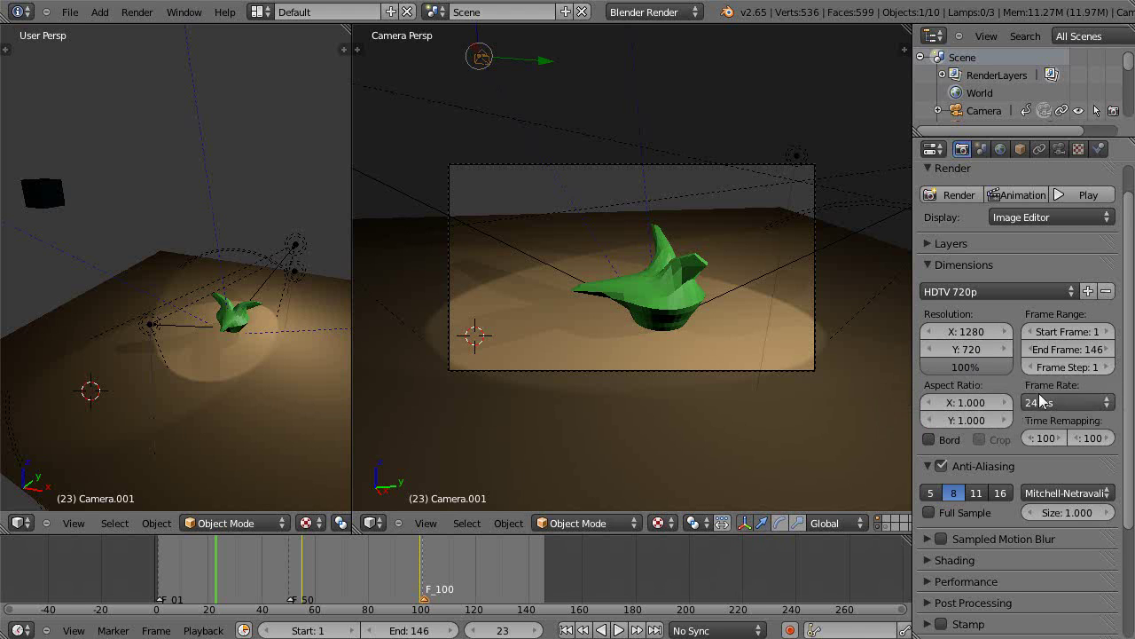
scroll(1040, 402, down, 1)
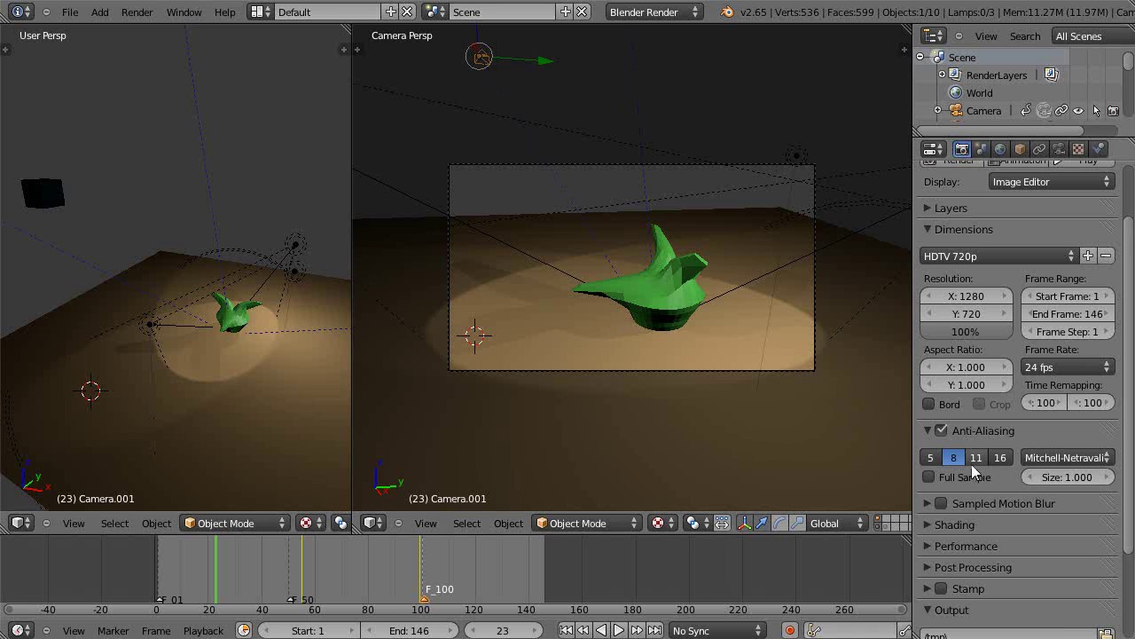
click(941, 431)
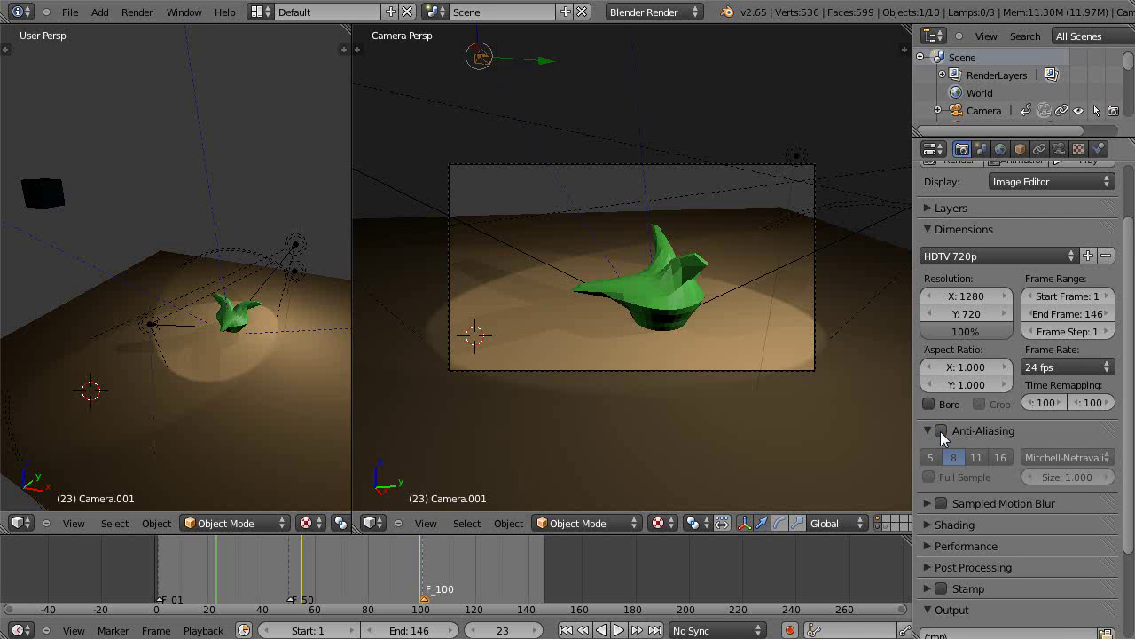
click(941, 431)
Step: Render frame 23 with anti-aliasing enabled and examine the green object's edges up close
scroll(820, 389, up, 5)
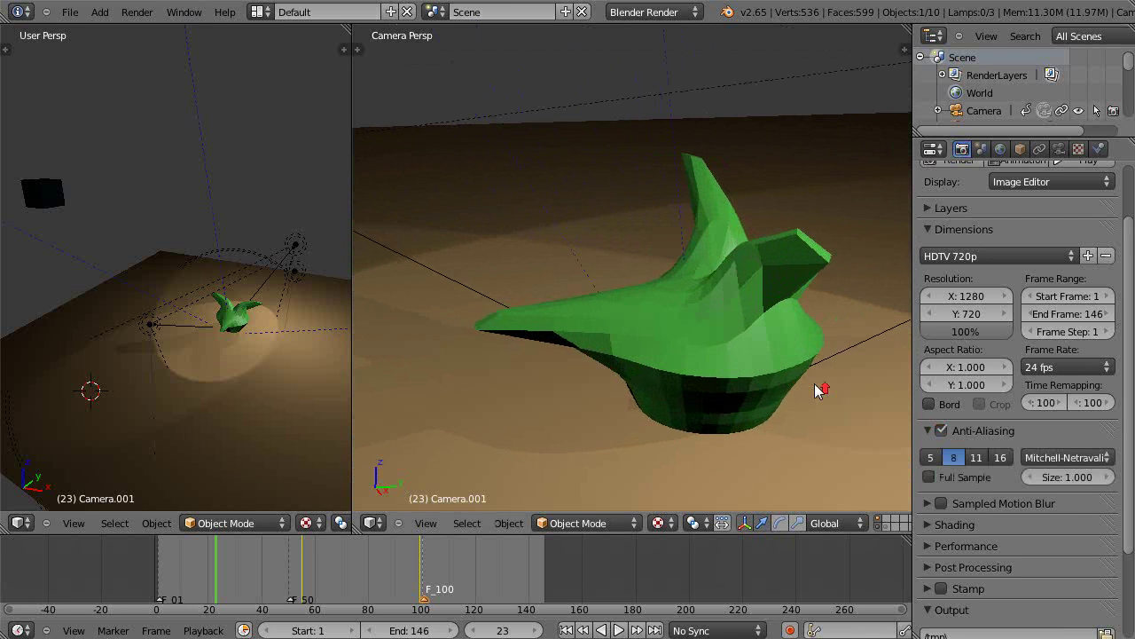
scroll(817, 390, up, 2)
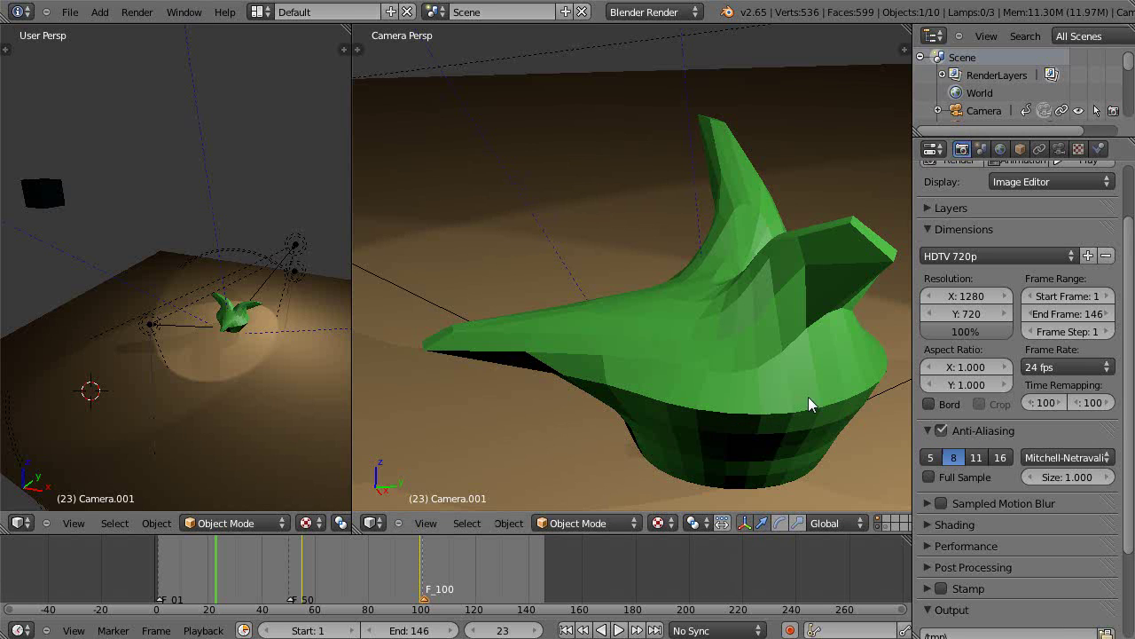
right_click(771, 379)
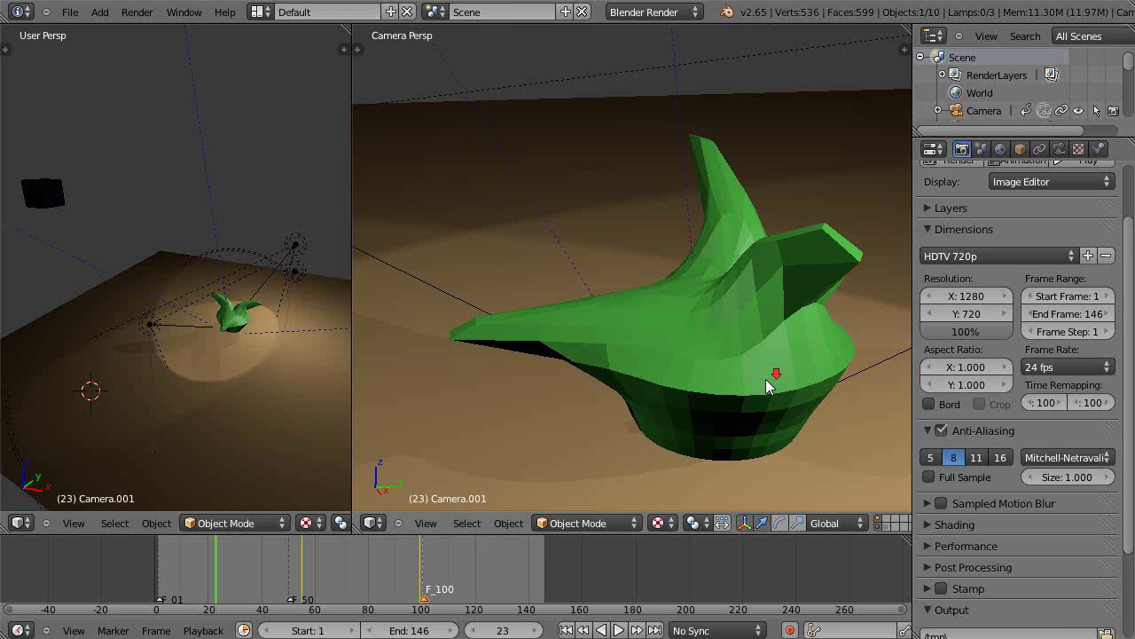
key(F12)
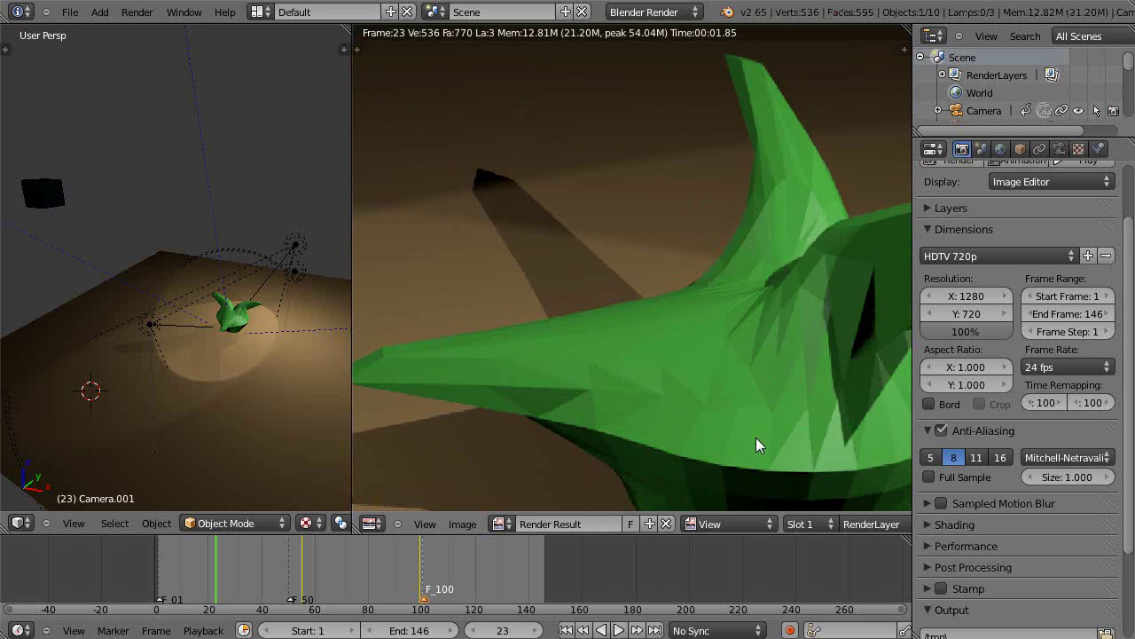
middle_drag(757, 445, 696, 359)
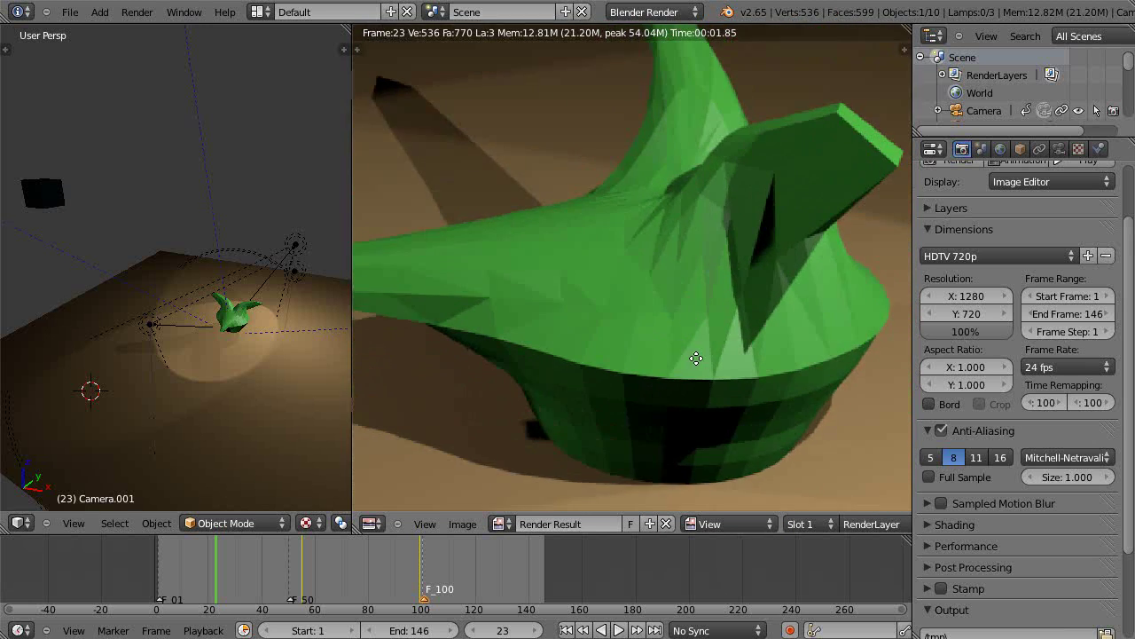
scroll(696, 358, up, 3)
scroll(680, 314, up, 3)
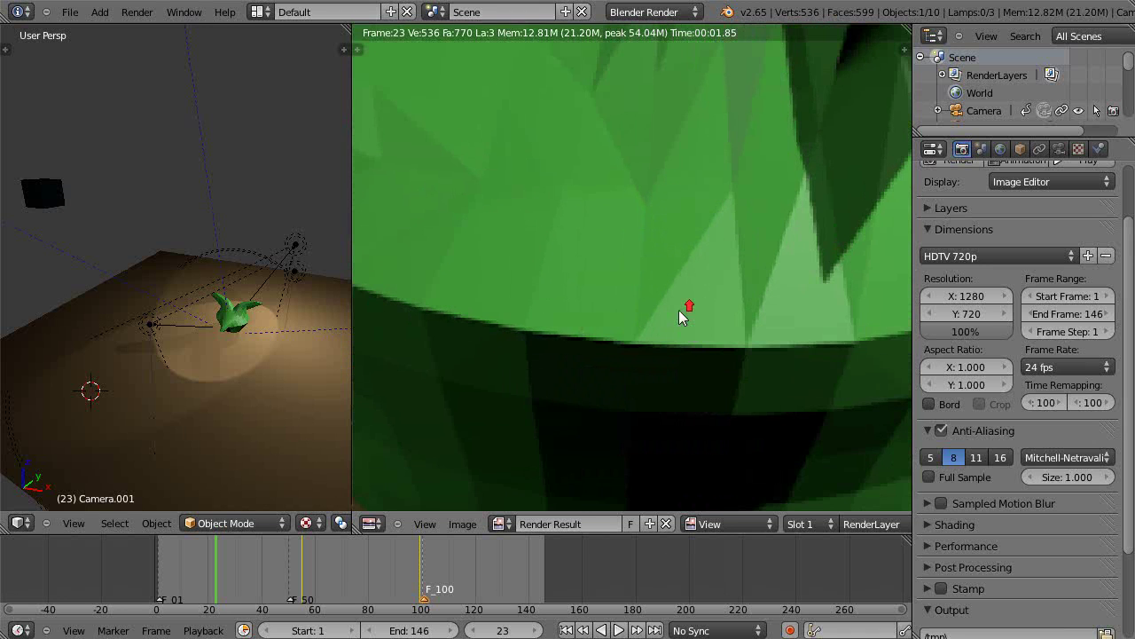
scroll(680, 312, up, 1)
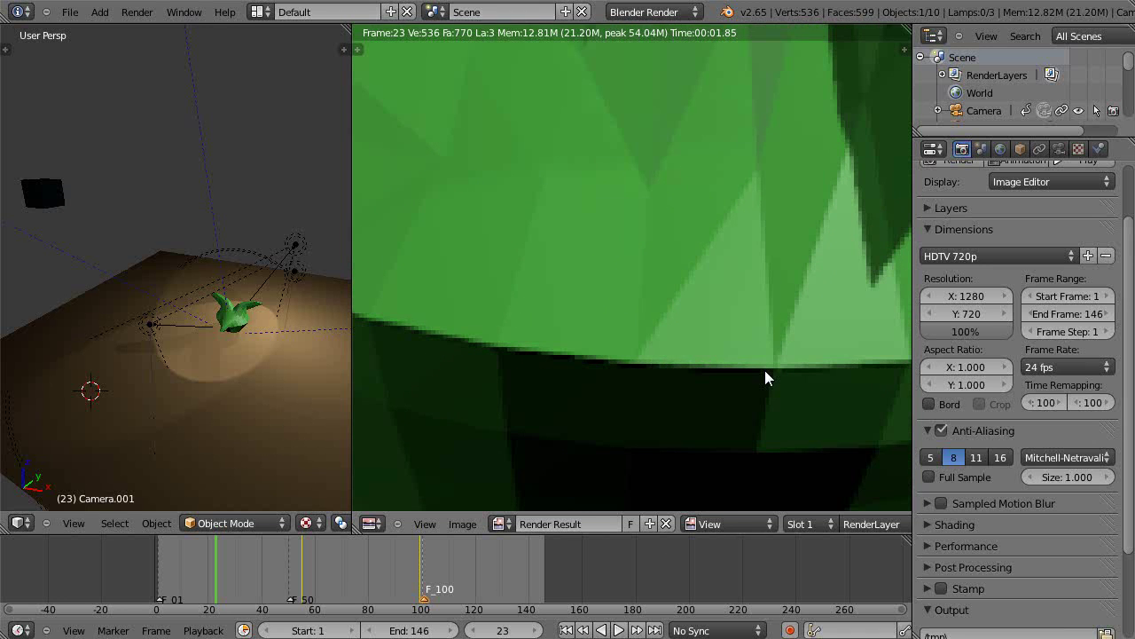
Step: Disable anti-aliasing and render frame 23 again to compare the green object's edges
click(942, 431)
key(F12)
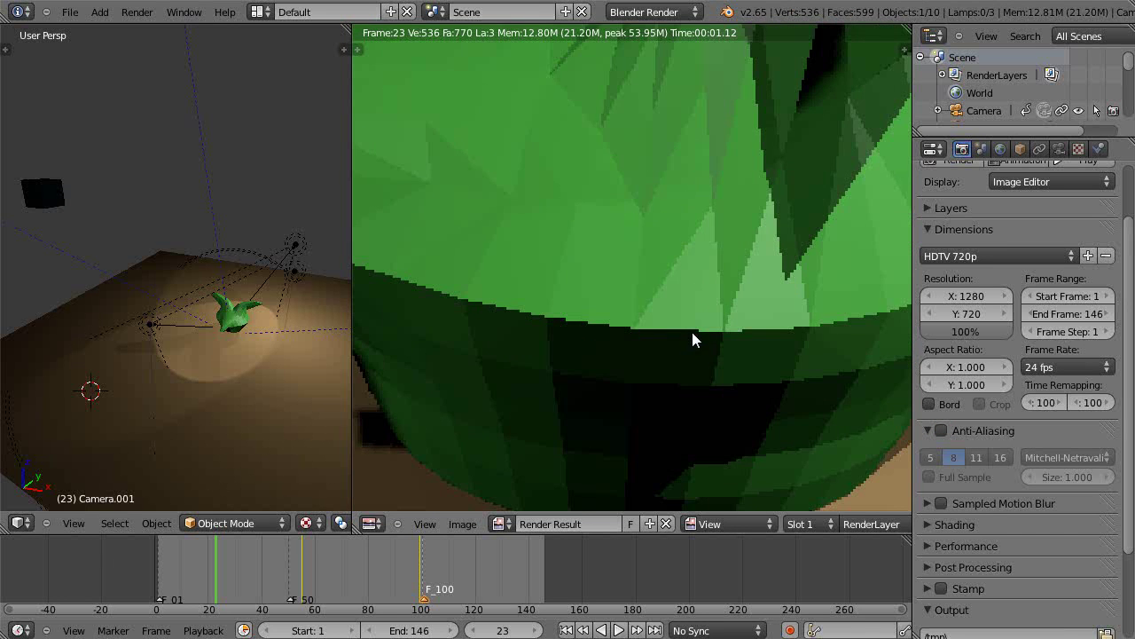
Step: Enable anti-aliasing with 16 samples and render frame 23 to examine the green object's edges up close
scroll(692, 332, down, 3)
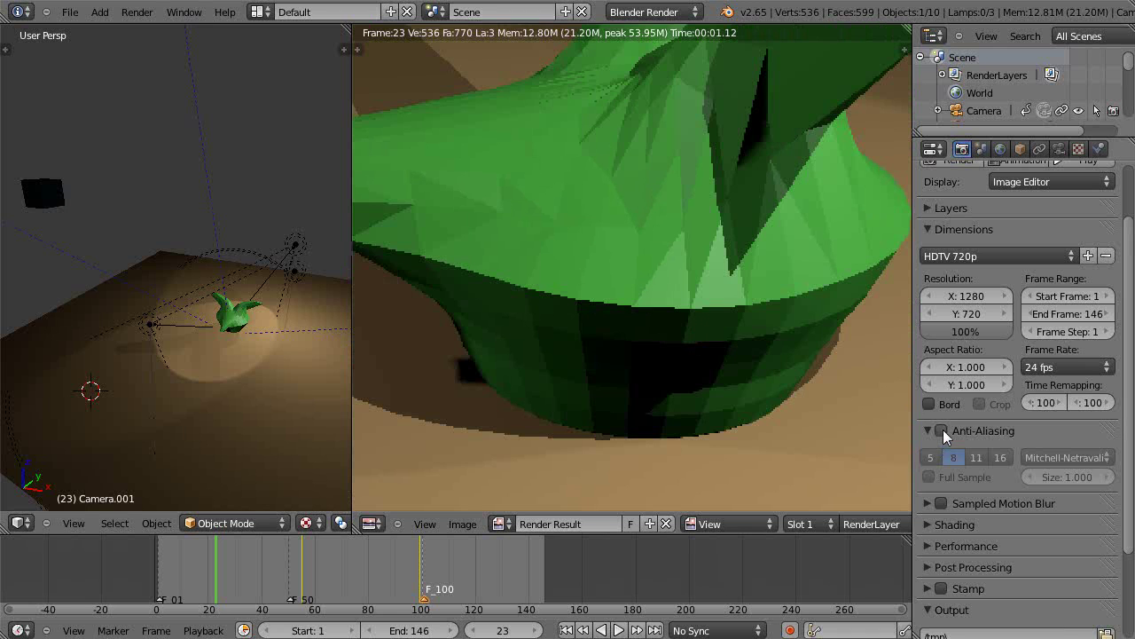
click(943, 430)
click(1000, 458)
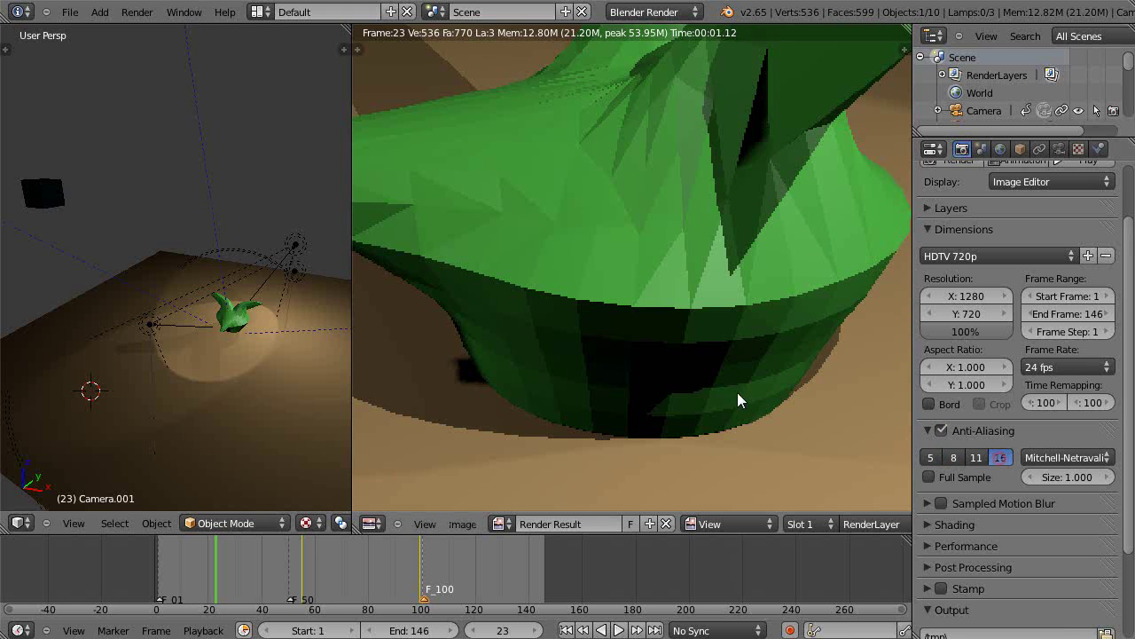
key(F12)
scroll(711, 373, up, 3)
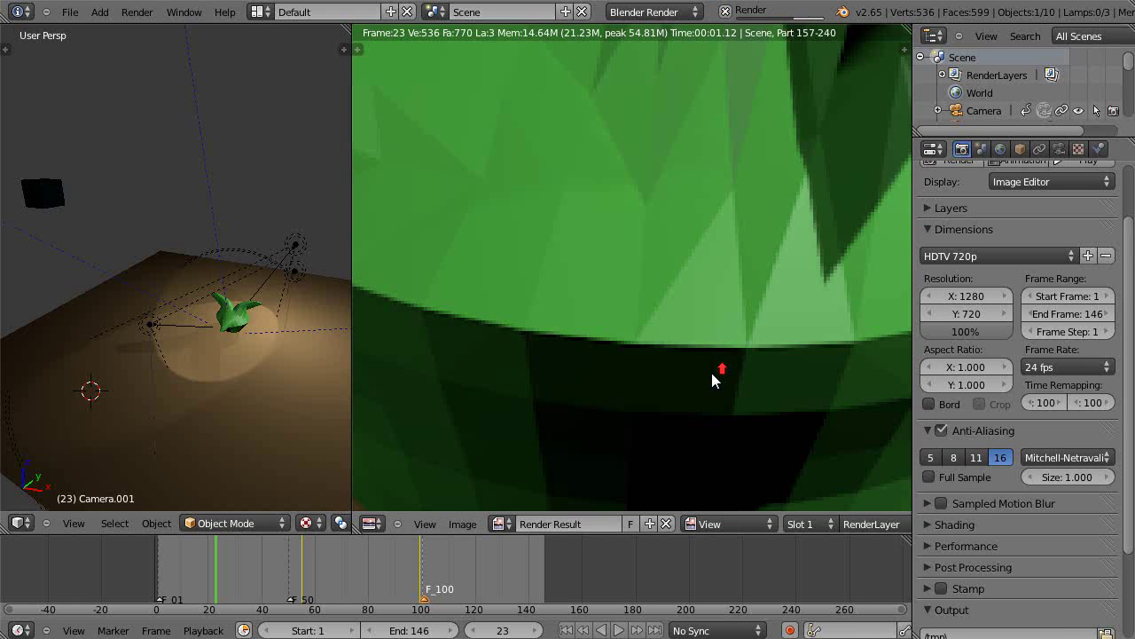
Step: Set anti-aliasing to 8 samples and leave the render result to return to the camera view
click(955, 458)
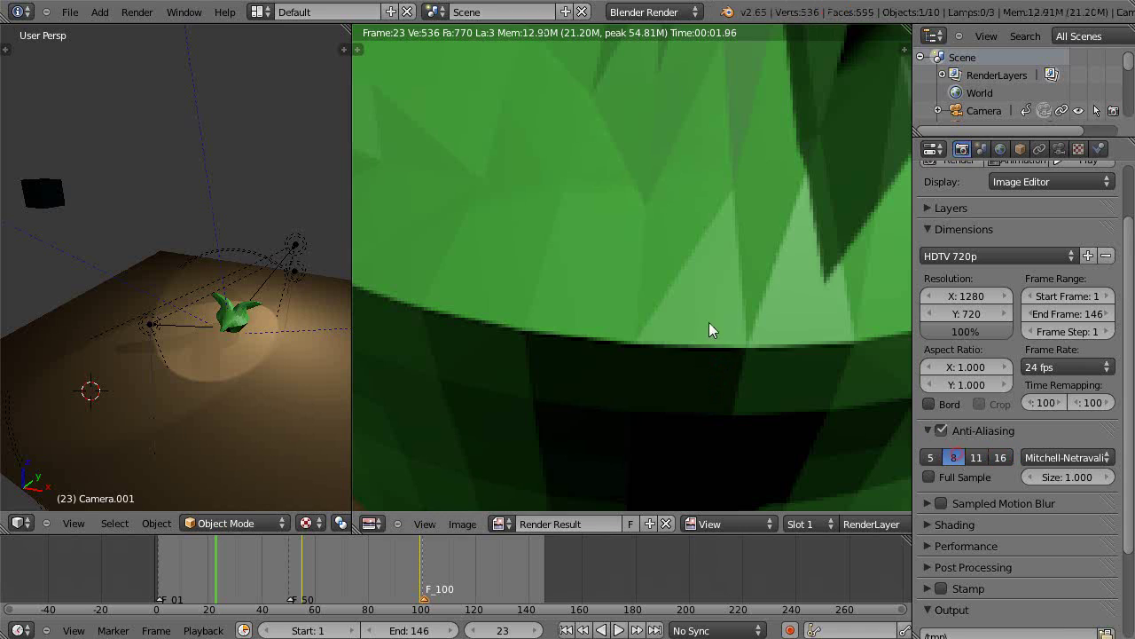
scroll(705, 320, down, 2)
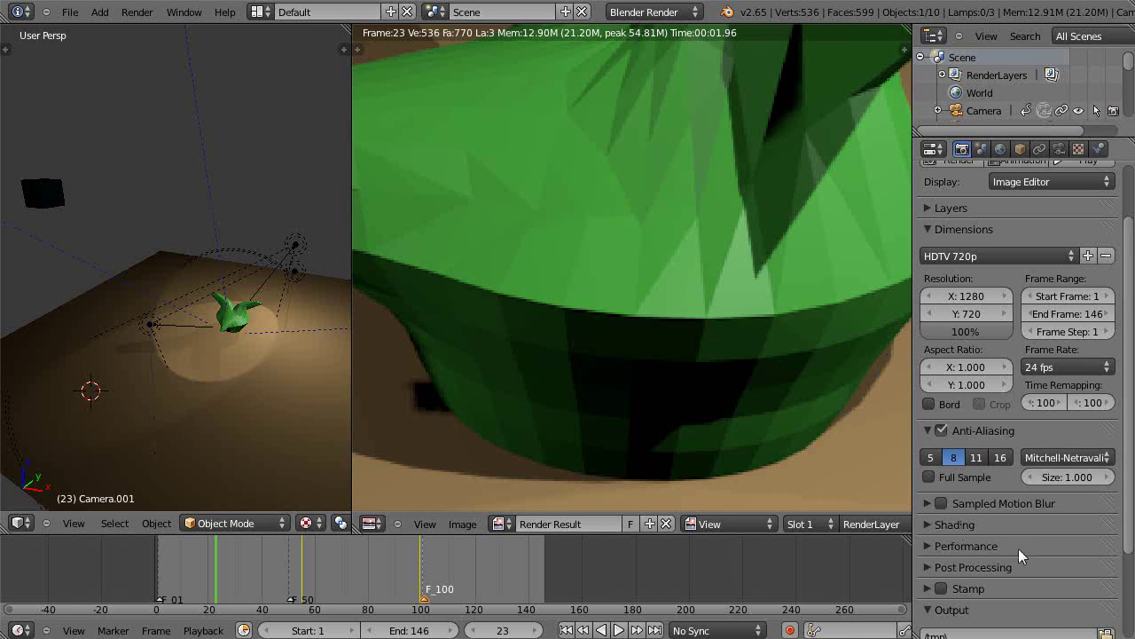
scroll(754, 336, down, 2)
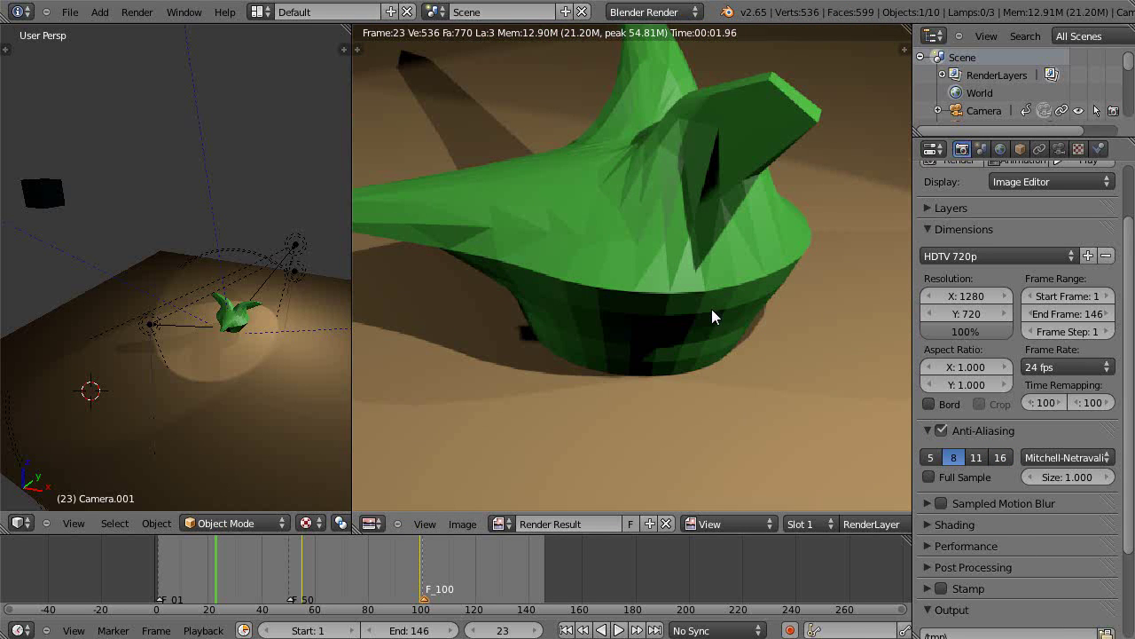
key(Escape)
scroll(699, 328, down, 3)
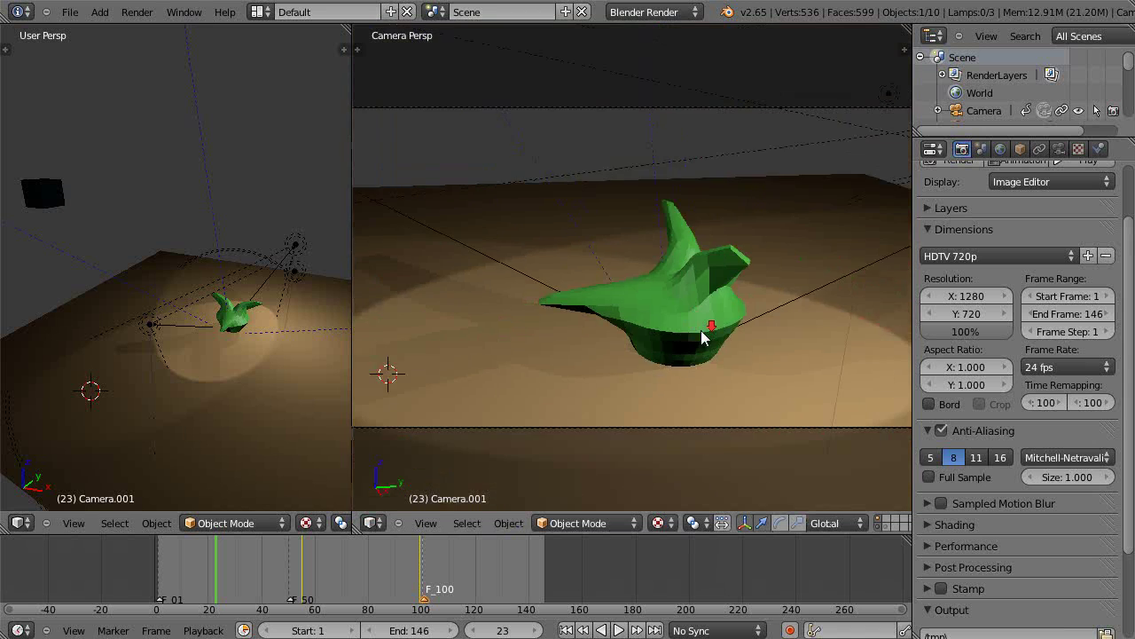
scroll(701, 336, down, 2)
scroll(1020, 459, down, 3)
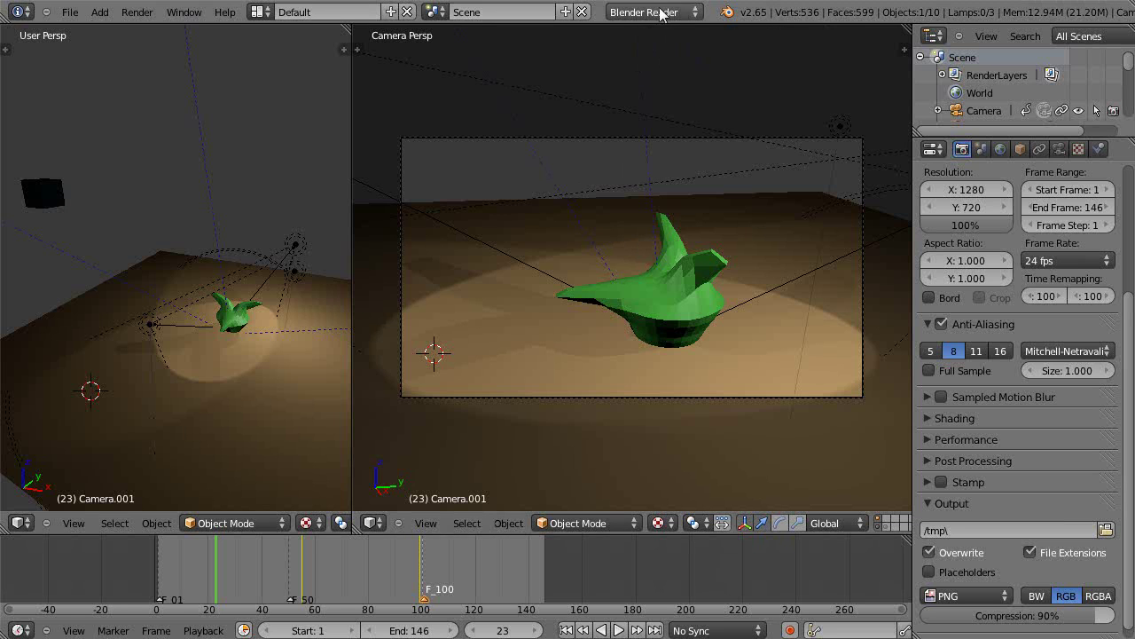
Step: Look through the available render engines and keep Blender Render selected
click(691, 12)
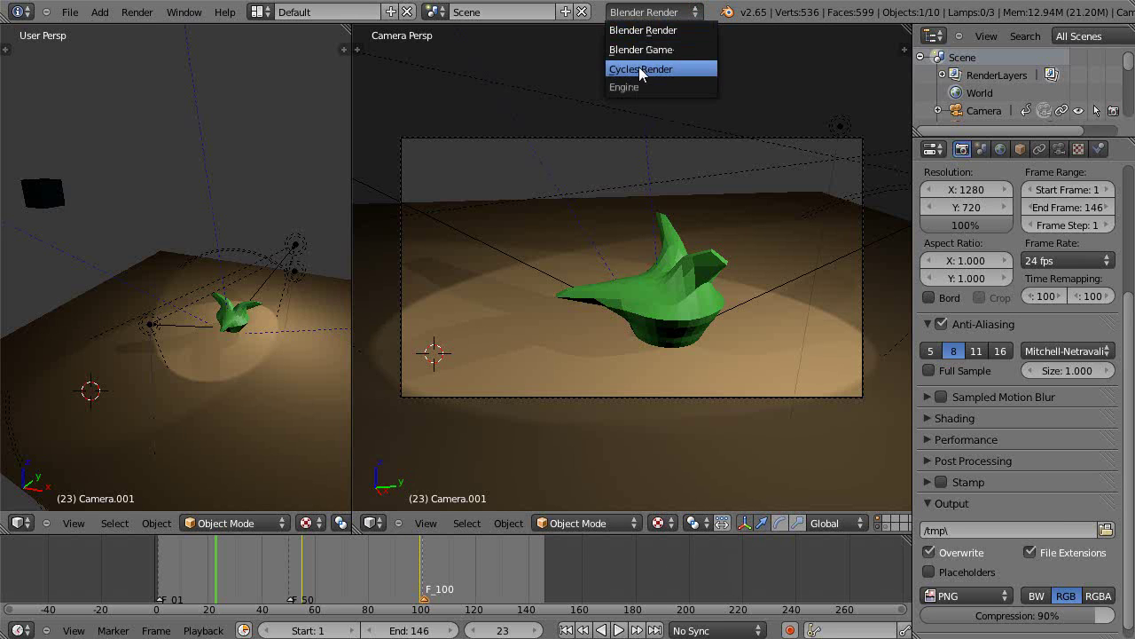
click(645, 9)
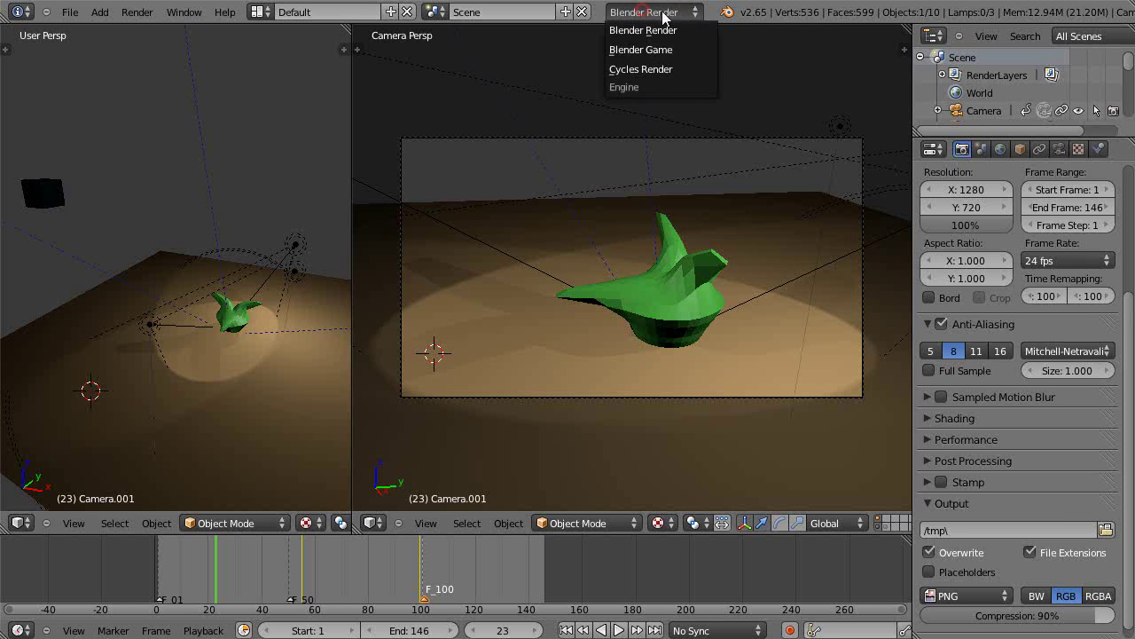
click(657, 27)
Step: Set the render output directory to the Animation_Test folder
scroll(1002, 298, up, 5)
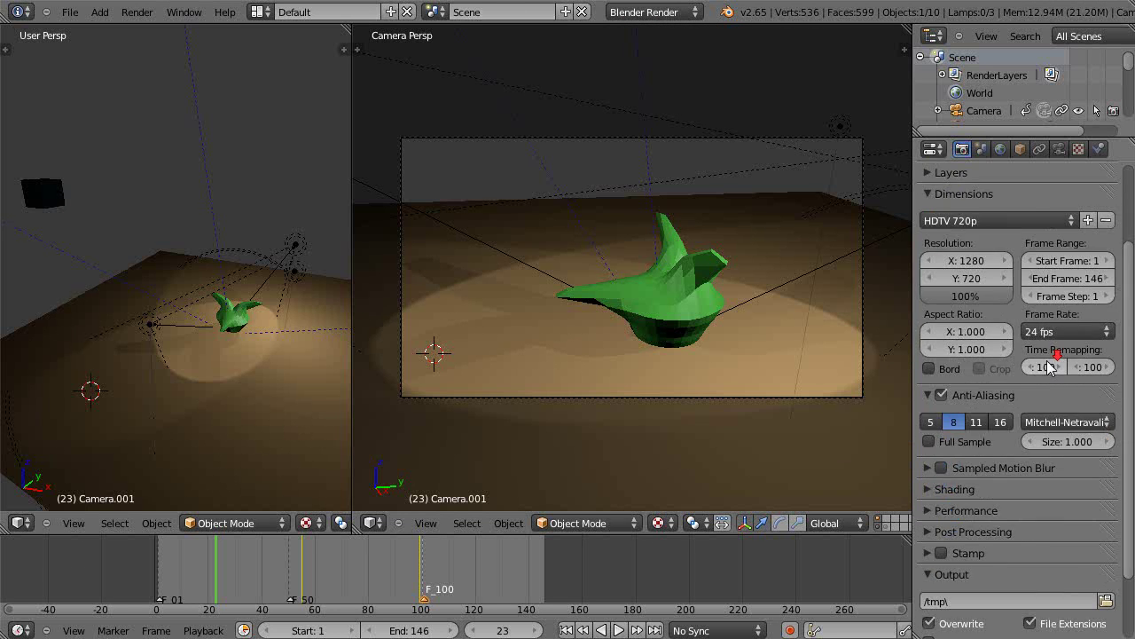
scroll(1048, 367, down, 5)
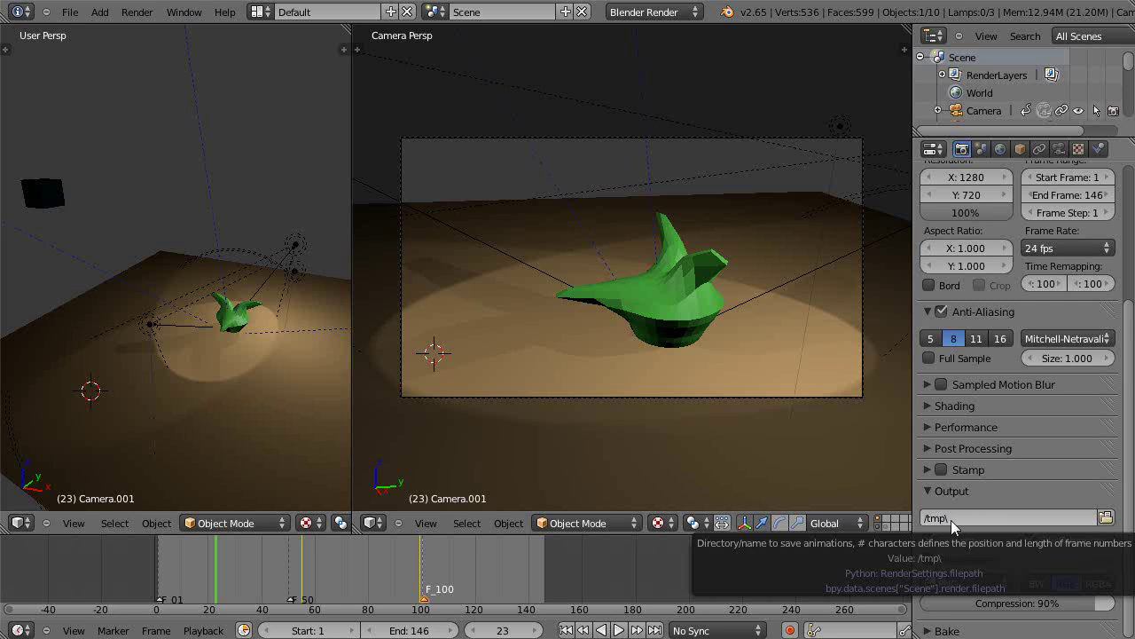
click(1106, 517)
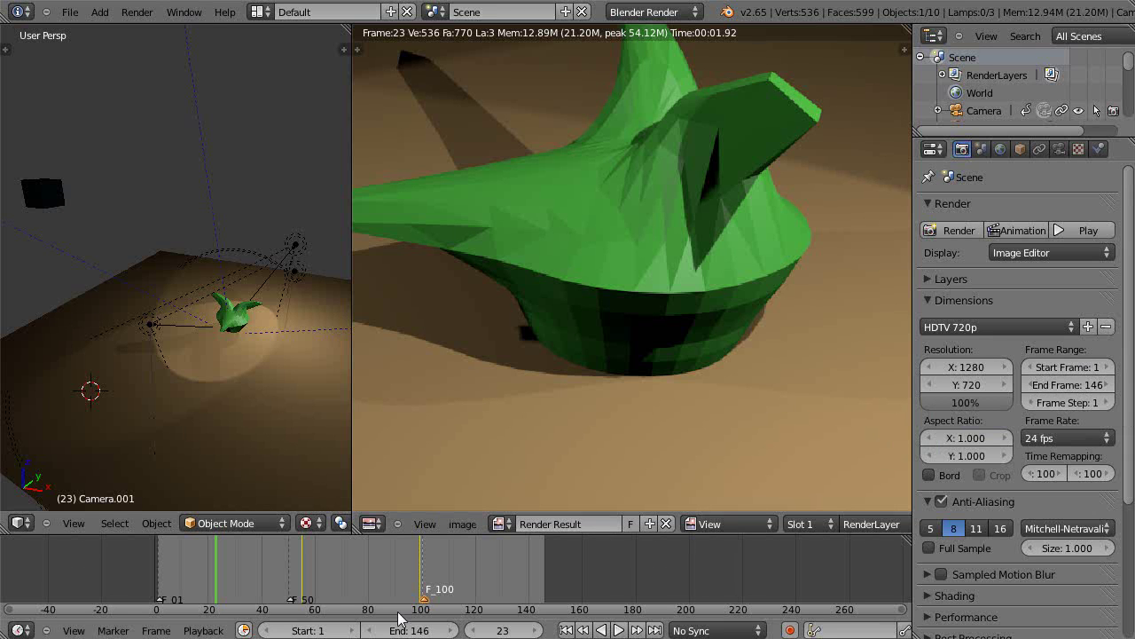
Step: Try an animation end frame of 148 and restore it to 146
click(451, 633)
click(451, 633)
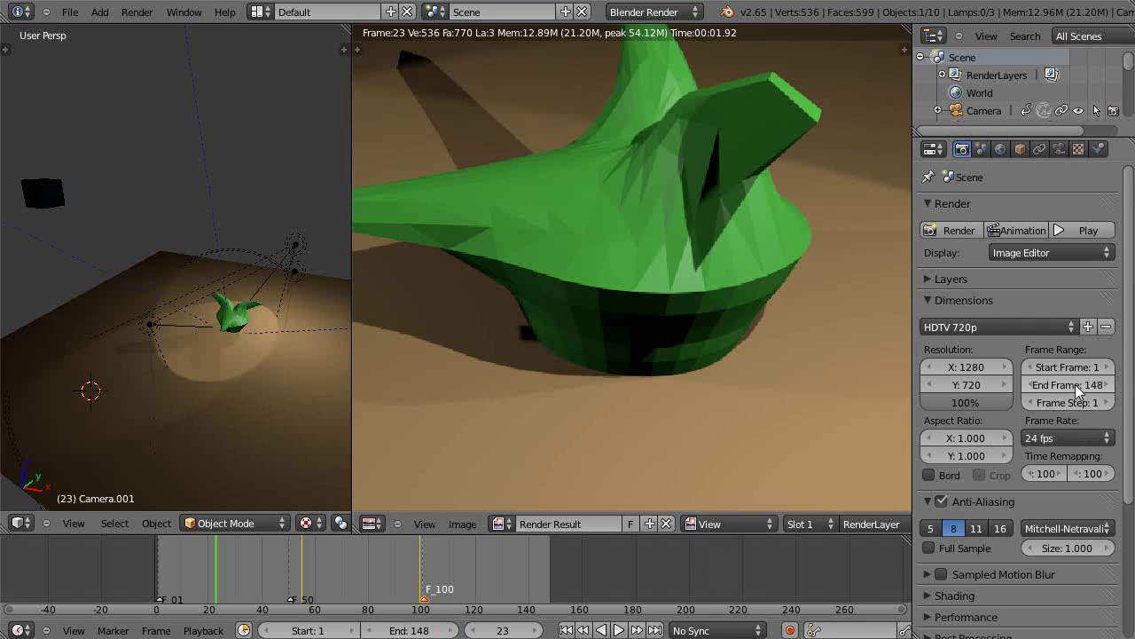
click(367, 630)
click(367, 630)
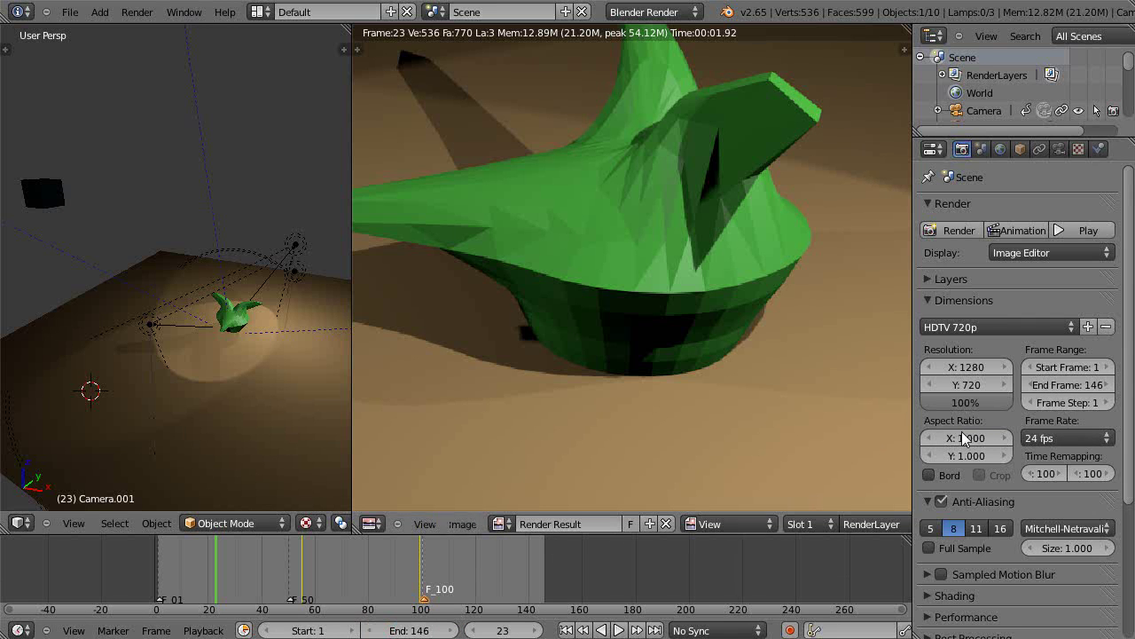
Step: Set the render frame rate to 30 fps
scroll(1100, 355, down, 7)
scroll(1096, 359, up, 4)
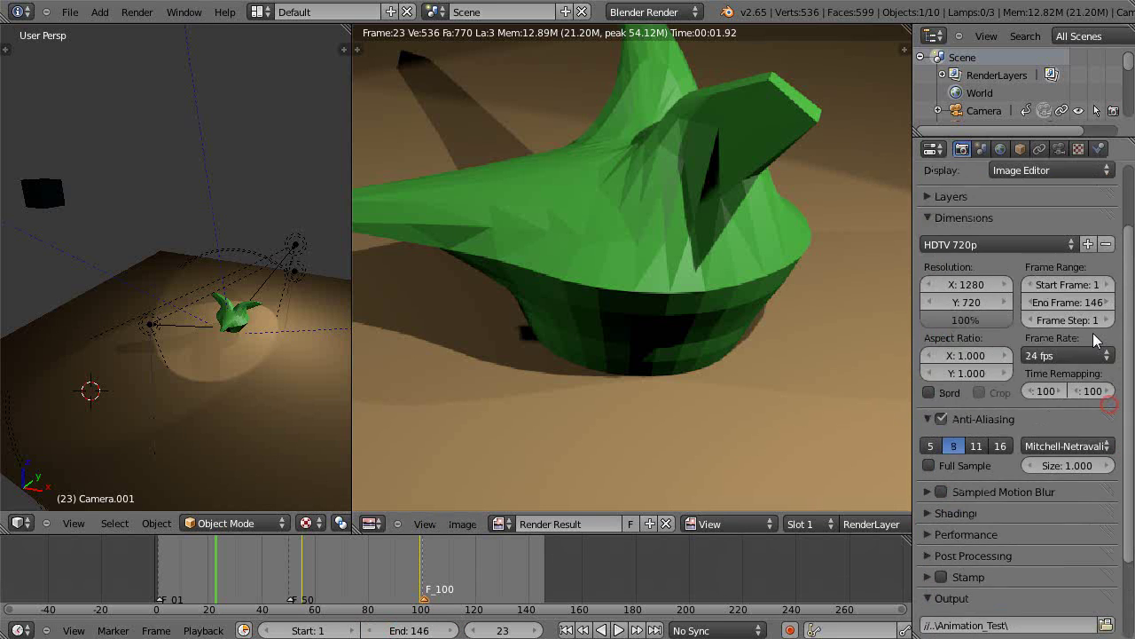
click(1108, 356)
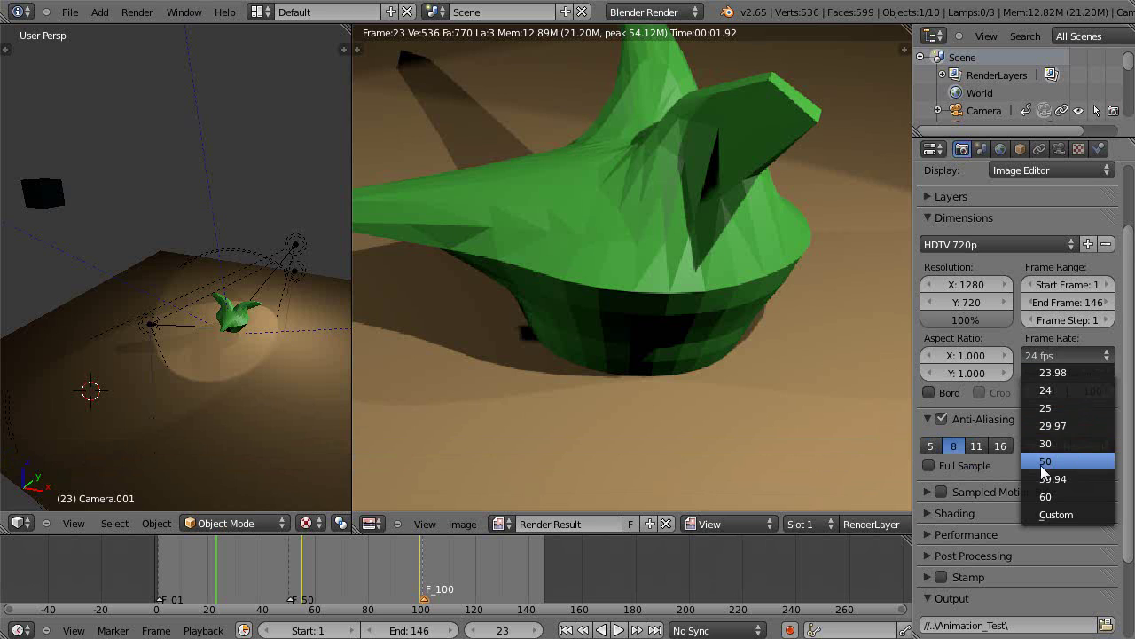
click(1056, 444)
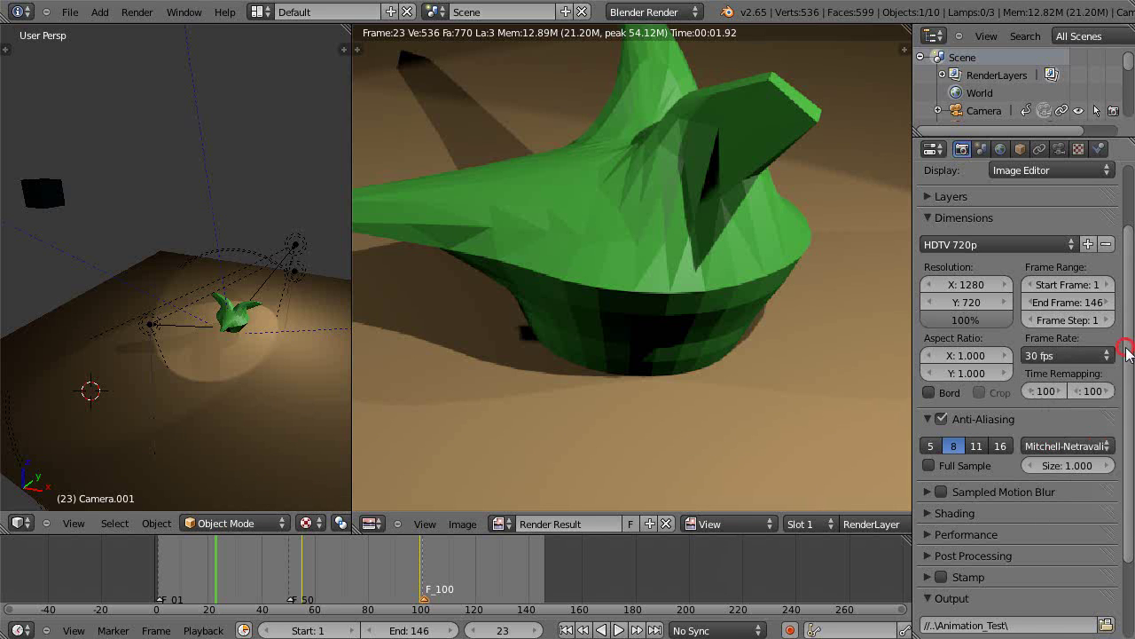
Step: Set the animation's output file format to AVI JPEG
drag(1125, 351, 1128, 455)
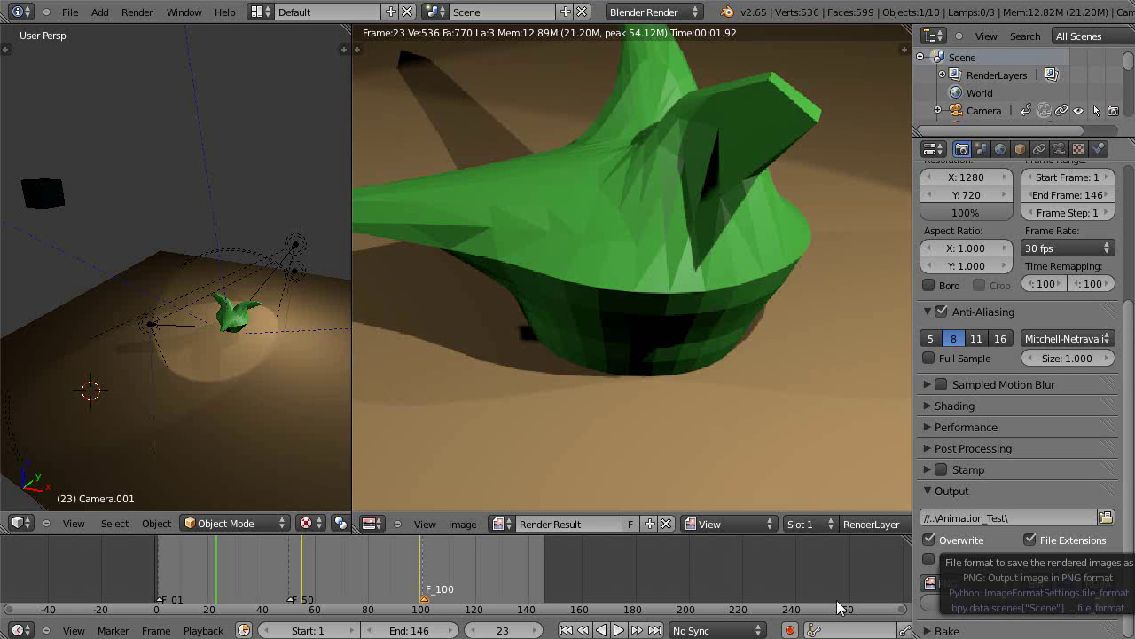
click(1006, 580)
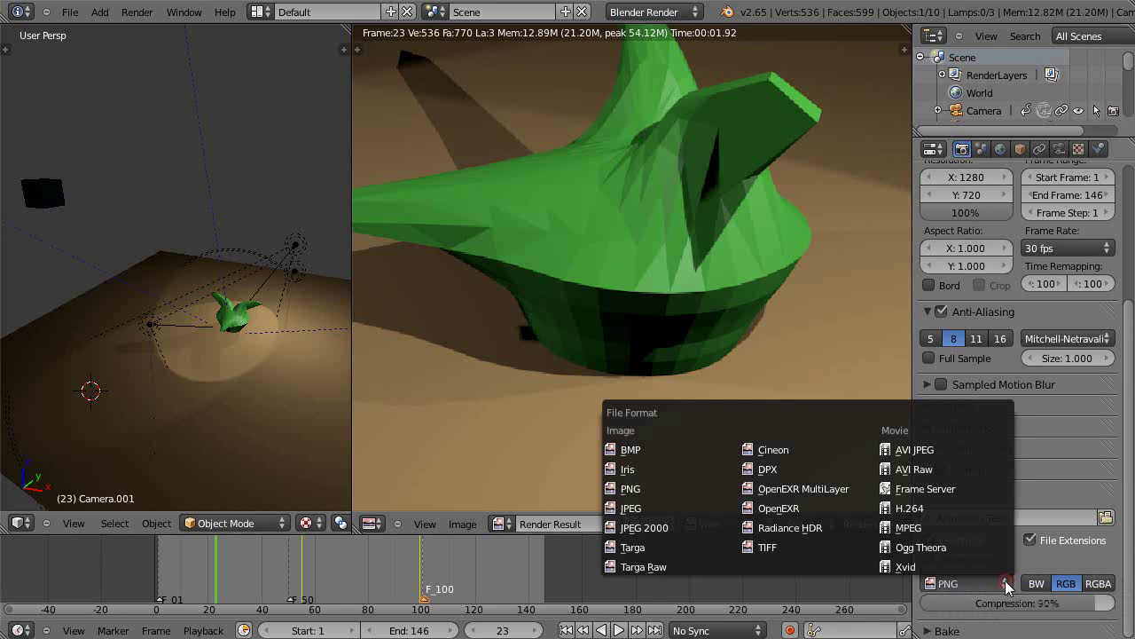
click(922, 451)
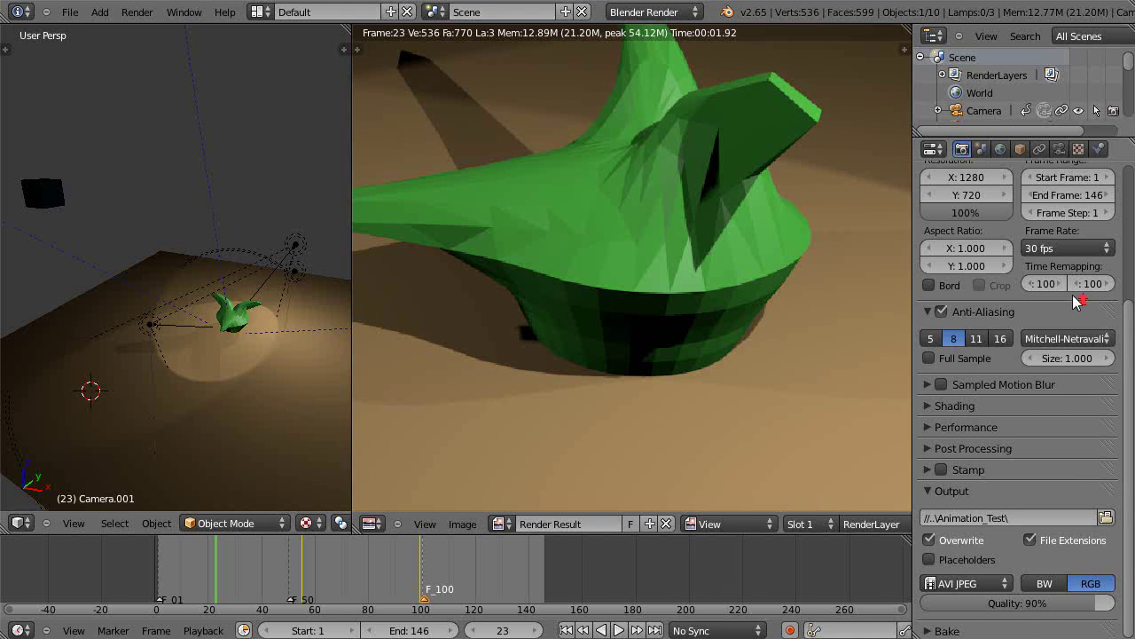
Step: Start rendering the animation with 8-sample anti-aliasing and inspect the green object up close
scroll(1072, 295, up, 5)
click(1014, 232)
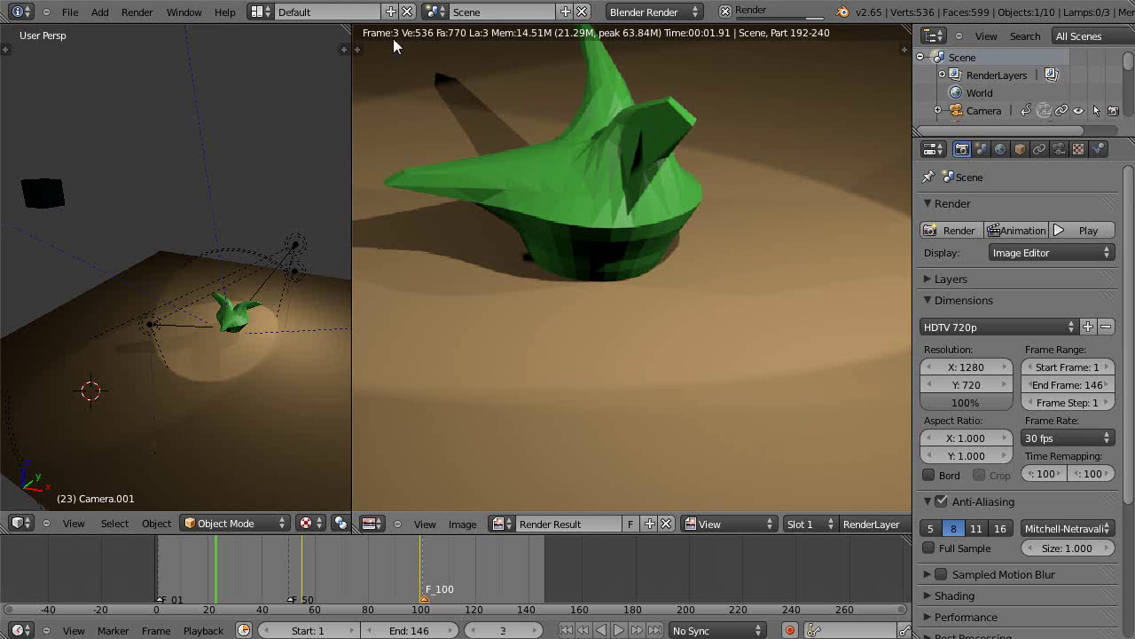
scroll(553, 249, up, 3)
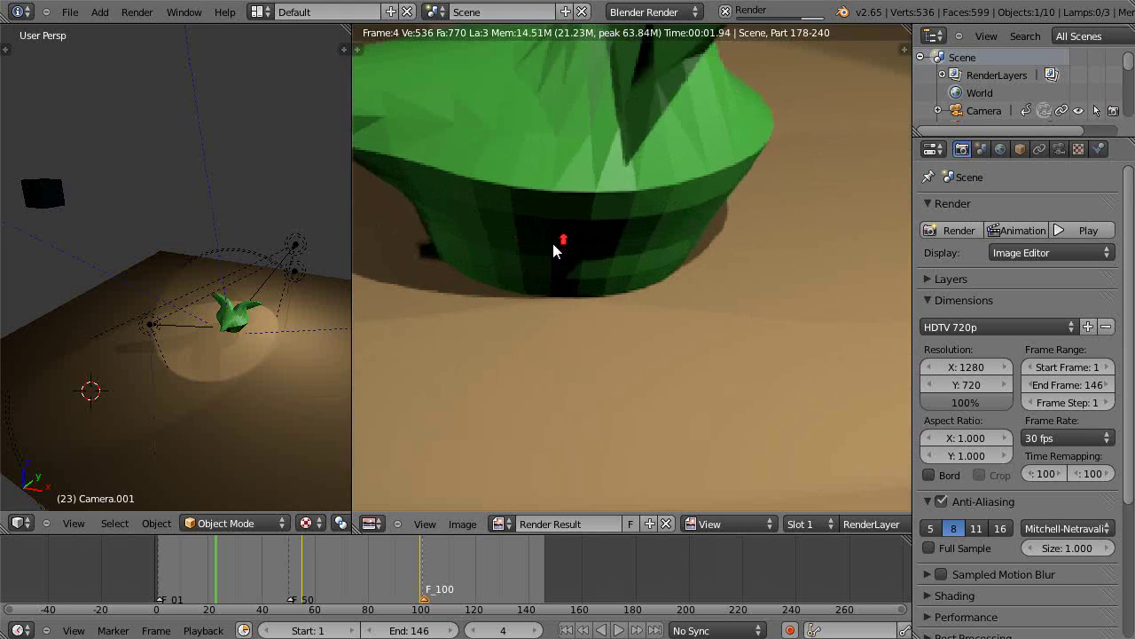
scroll(552, 249, down, 6)
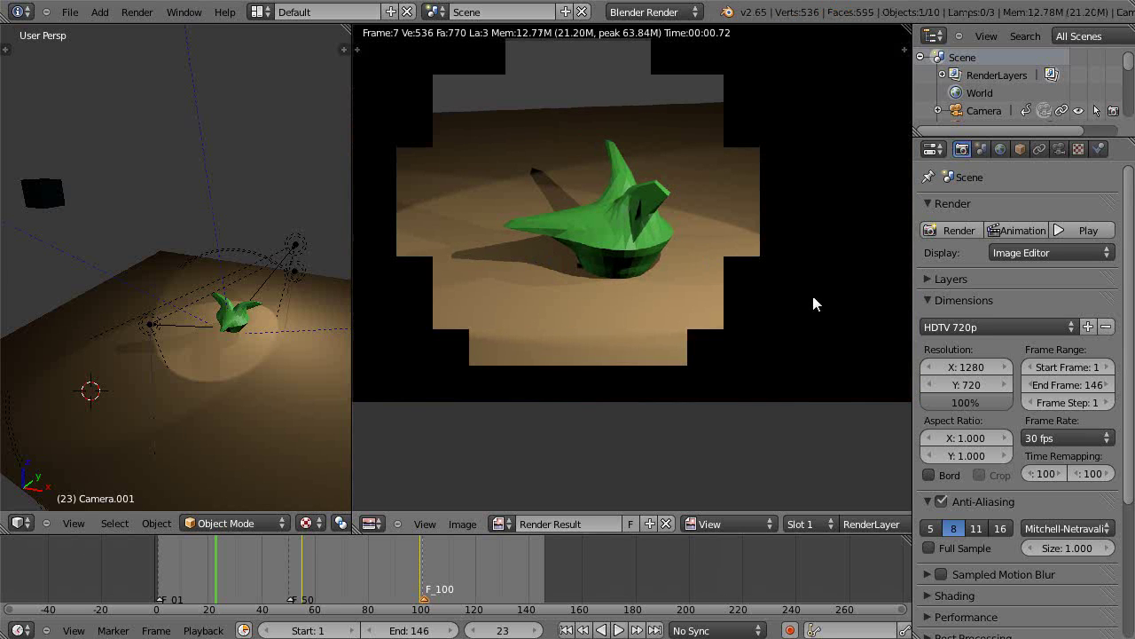
Step: Disable anti-aliasing and render the animation again while reviewing the render and output settings
click(940, 502)
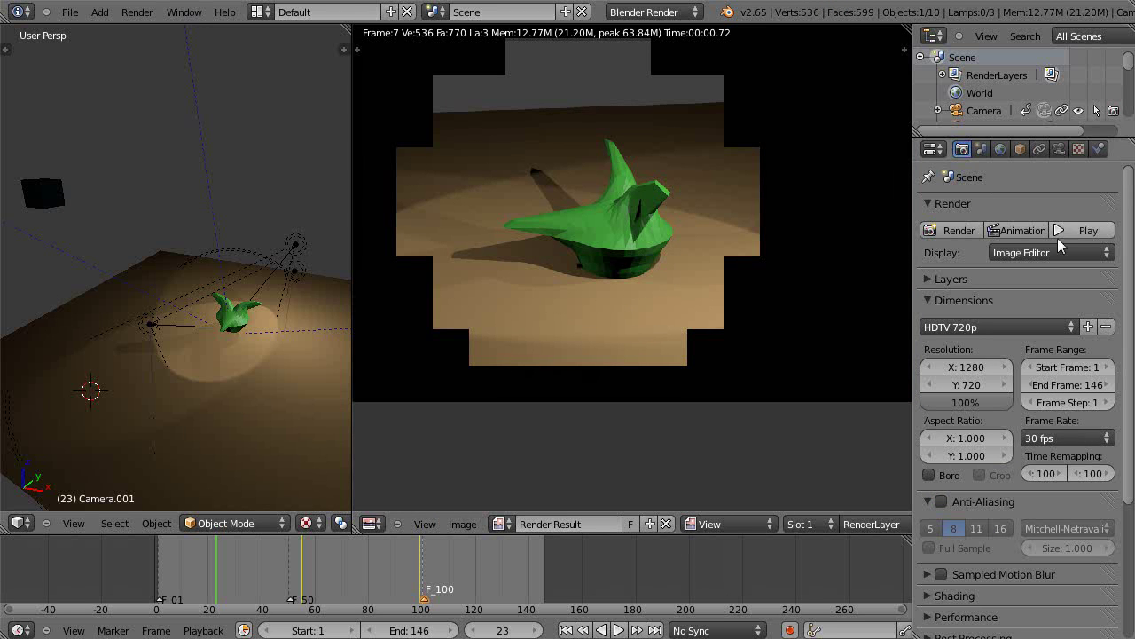
click(1022, 232)
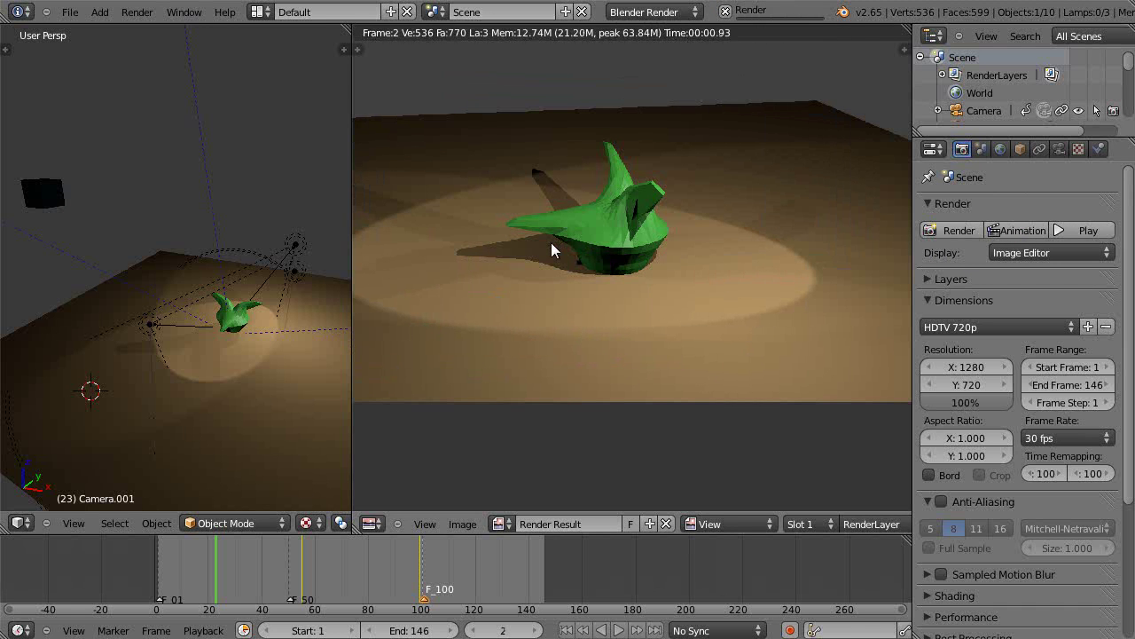
scroll(1058, 378, down, 3)
scroll(1060, 381, down, 2)
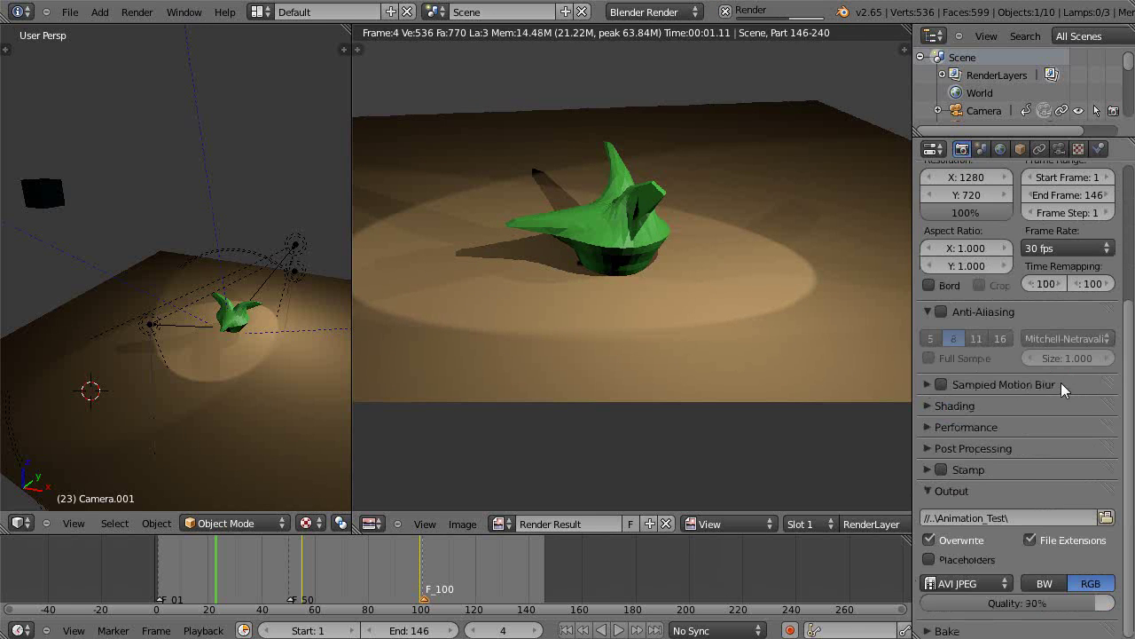
scroll(1062, 383, up, 5)
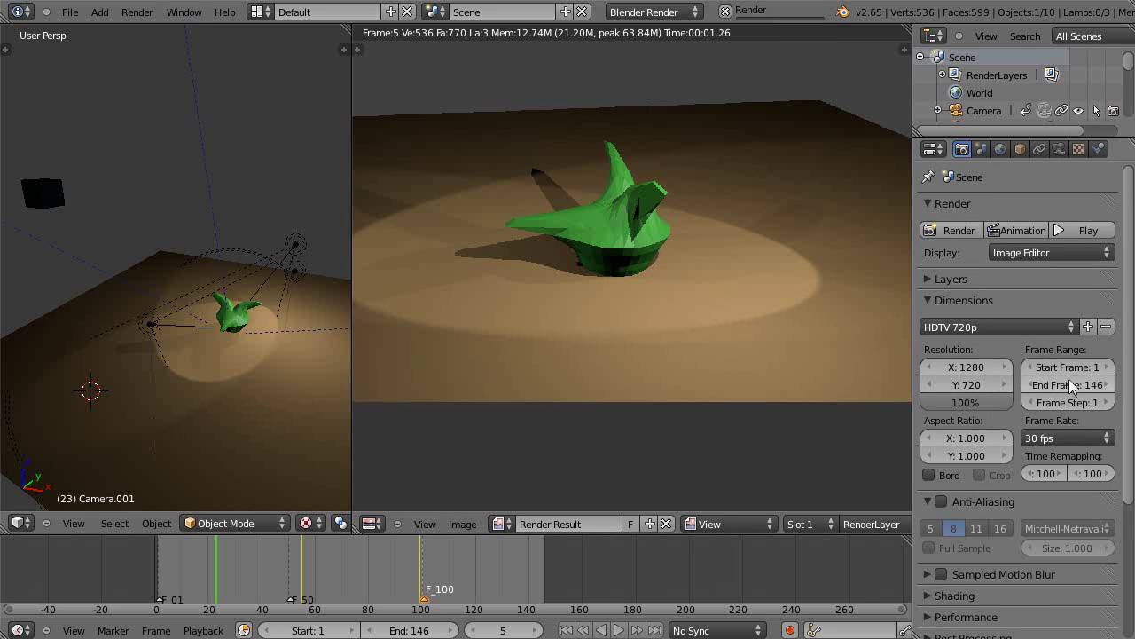
scroll(1069, 379, down, 5)
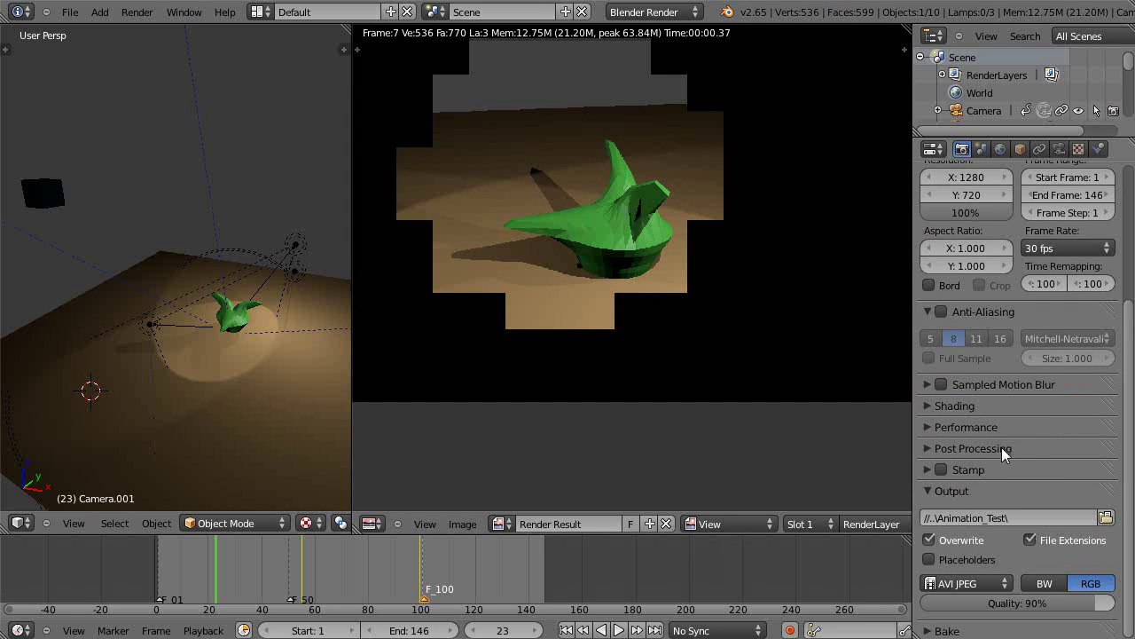
Step: Review the post-processing and performance options, turn off ray tracing in the shading settings and render the animation
click(926, 448)
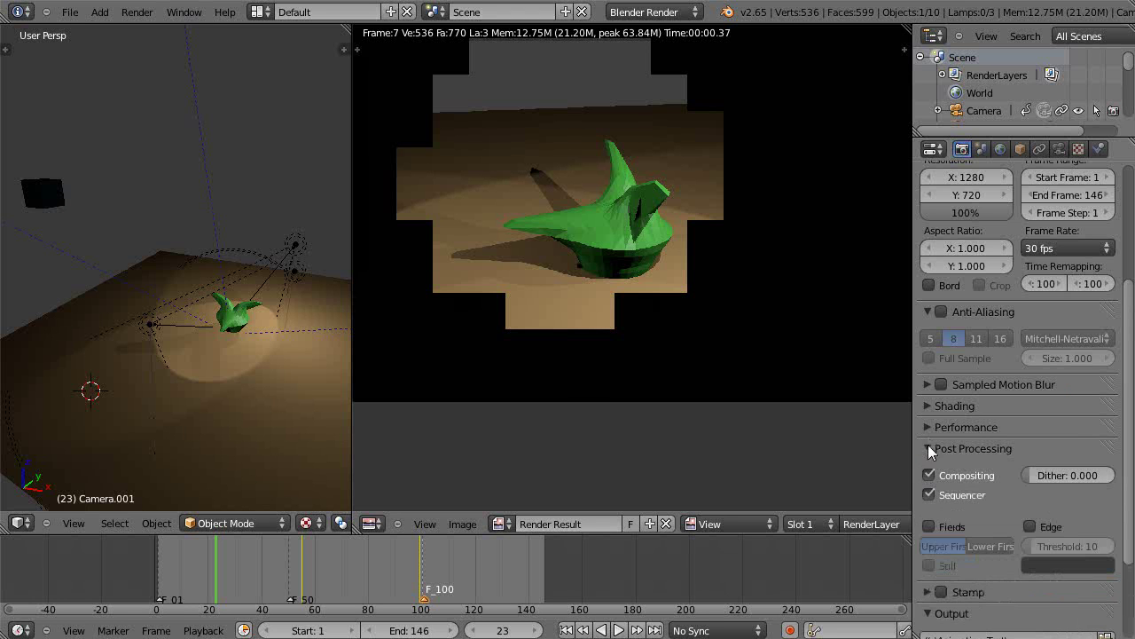
click(929, 448)
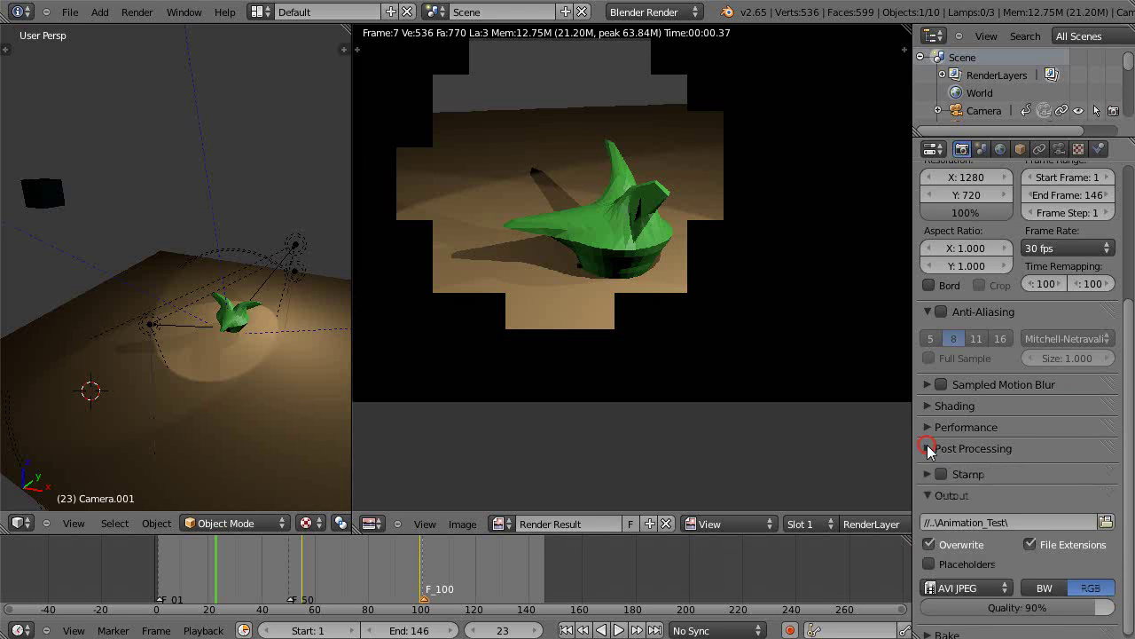
click(928, 426)
click(927, 405)
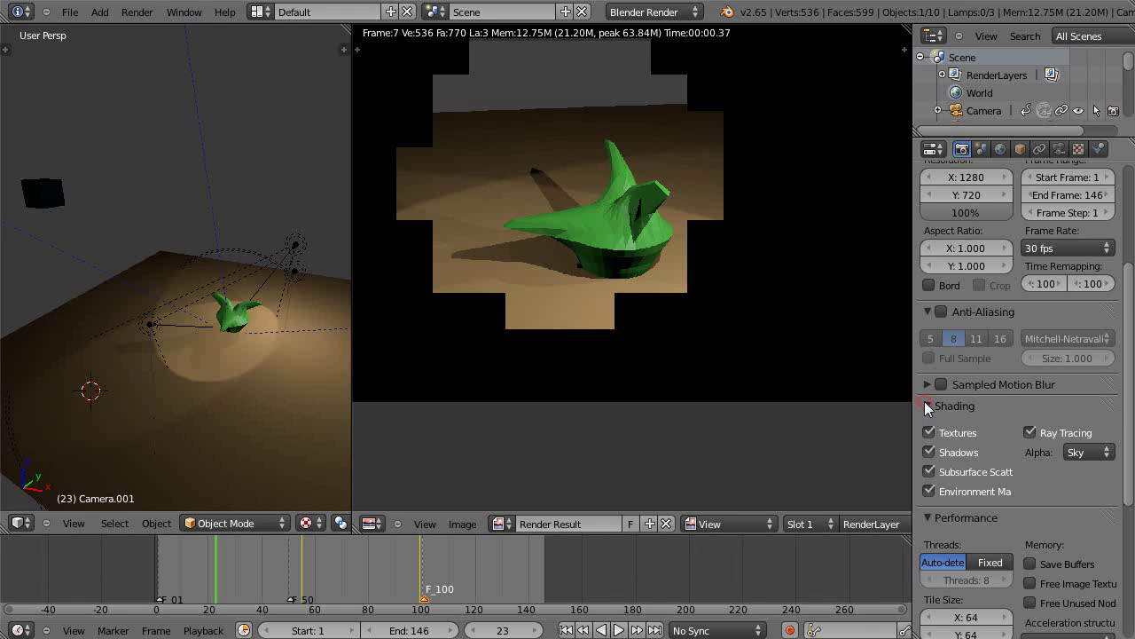
click(1031, 432)
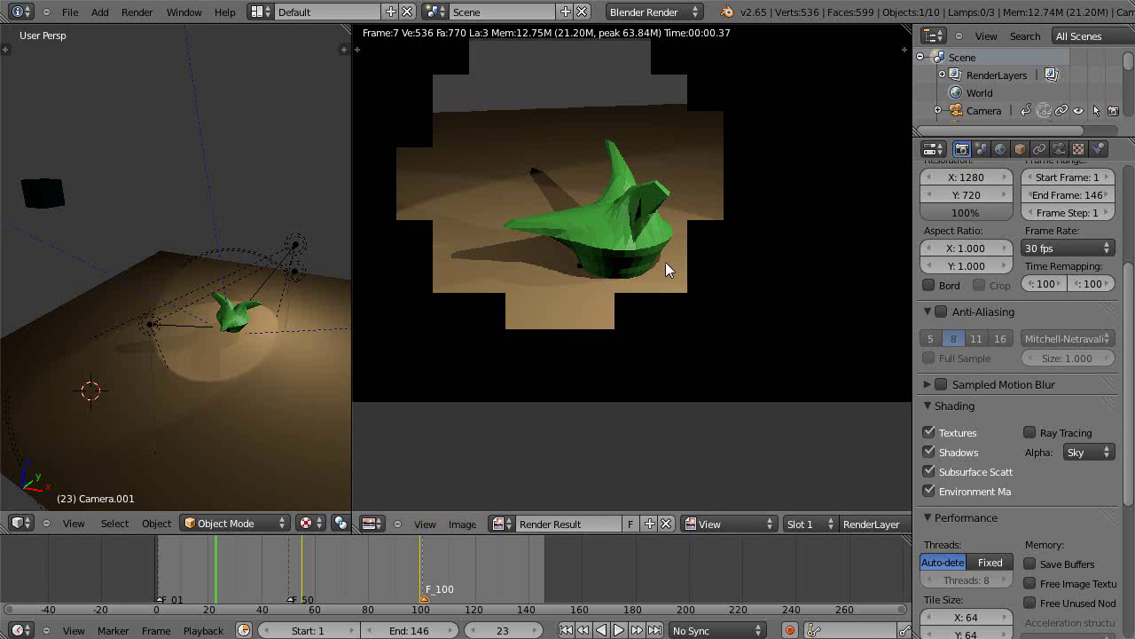
scroll(1099, 324, up, 5)
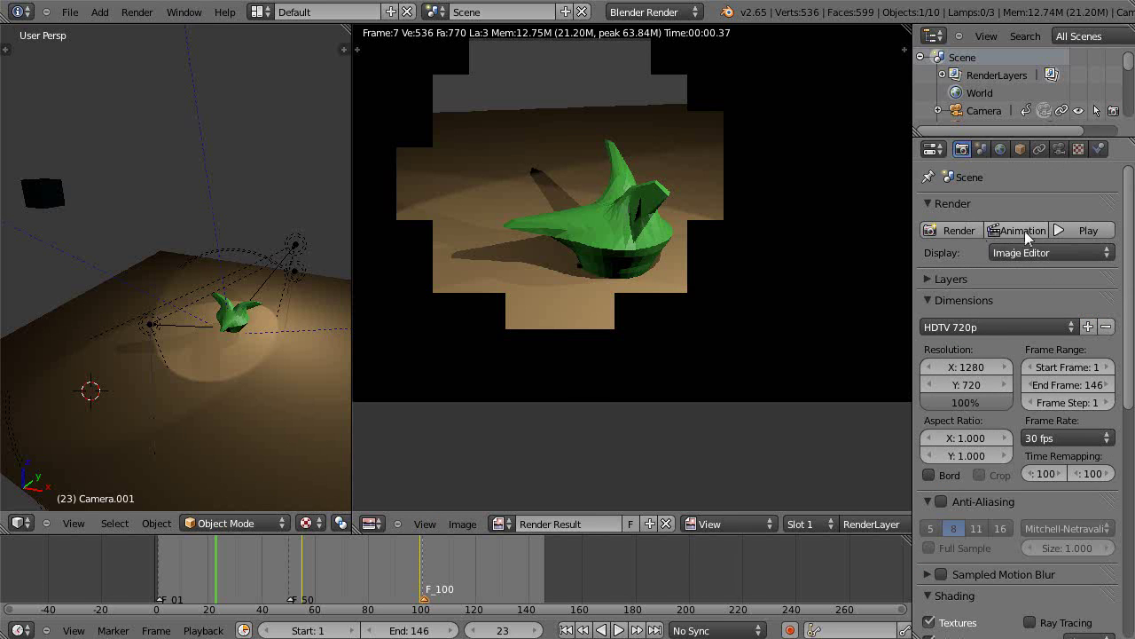
click(1023, 231)
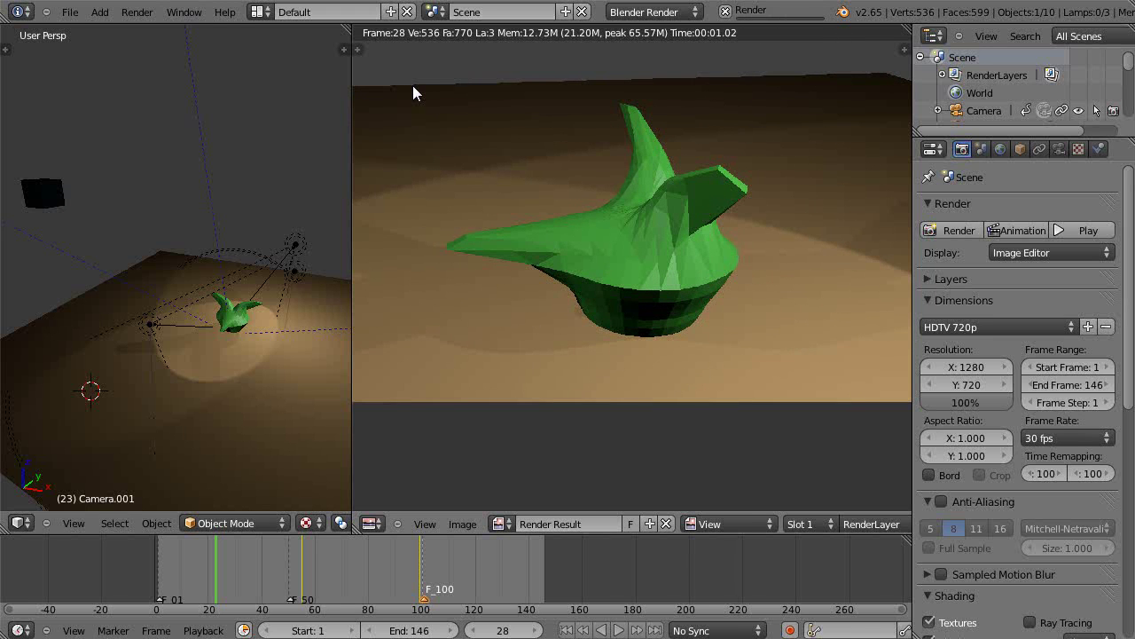
Step: Stop the running render, play 0001-0146.avi from the Animation_Test folder in the file explorer and close the player
key(Escape)
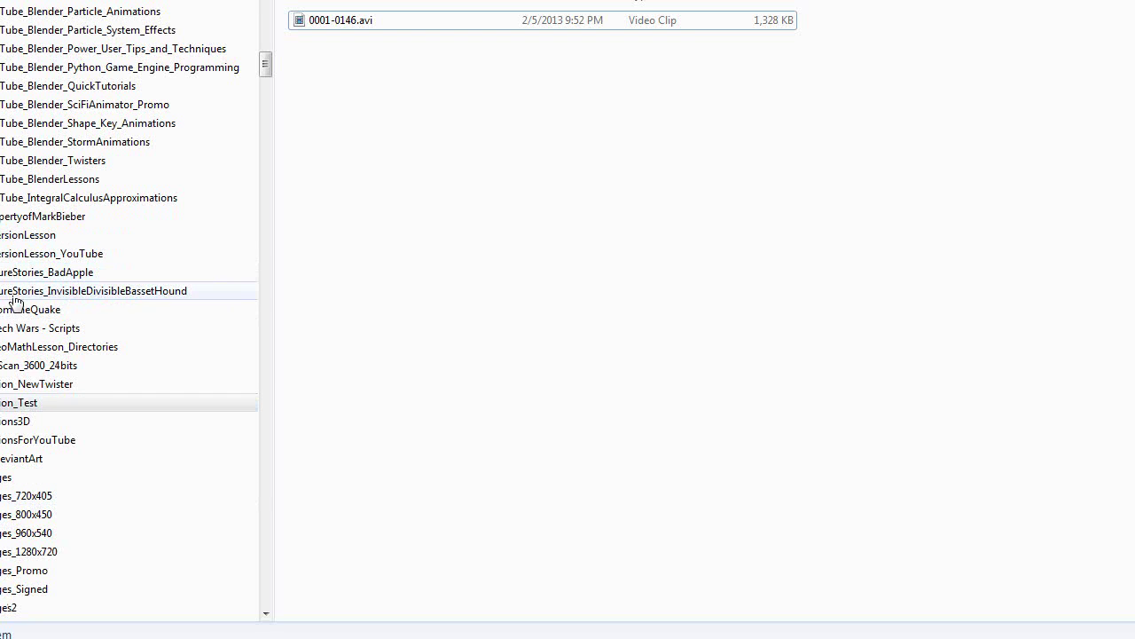
click(7, 421)
click(6, 404)
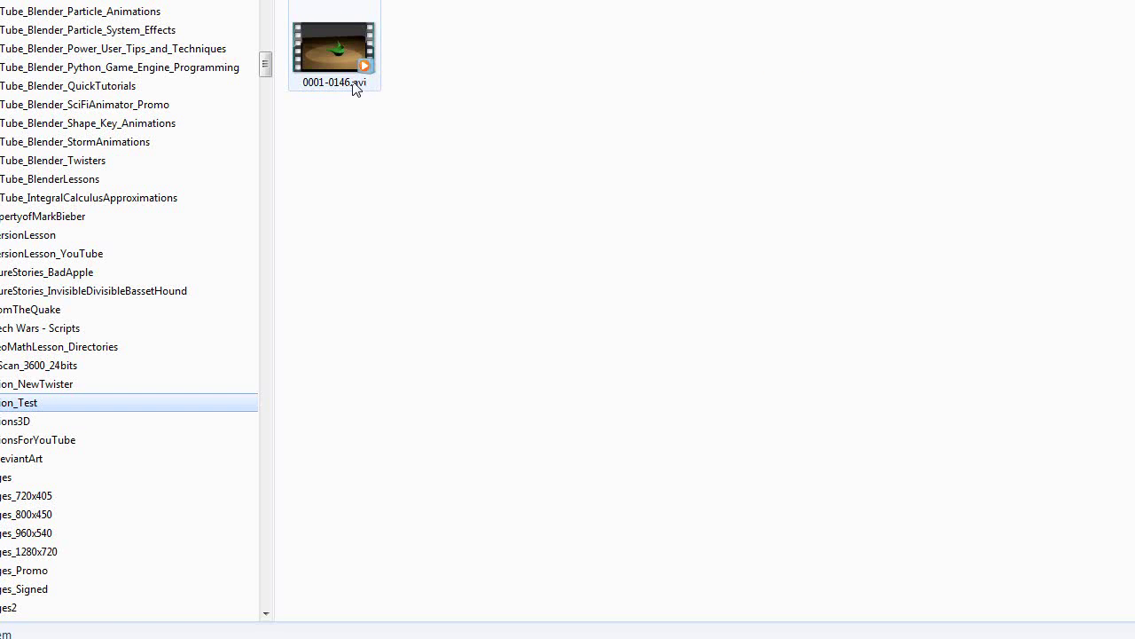
double_click(342, 55)
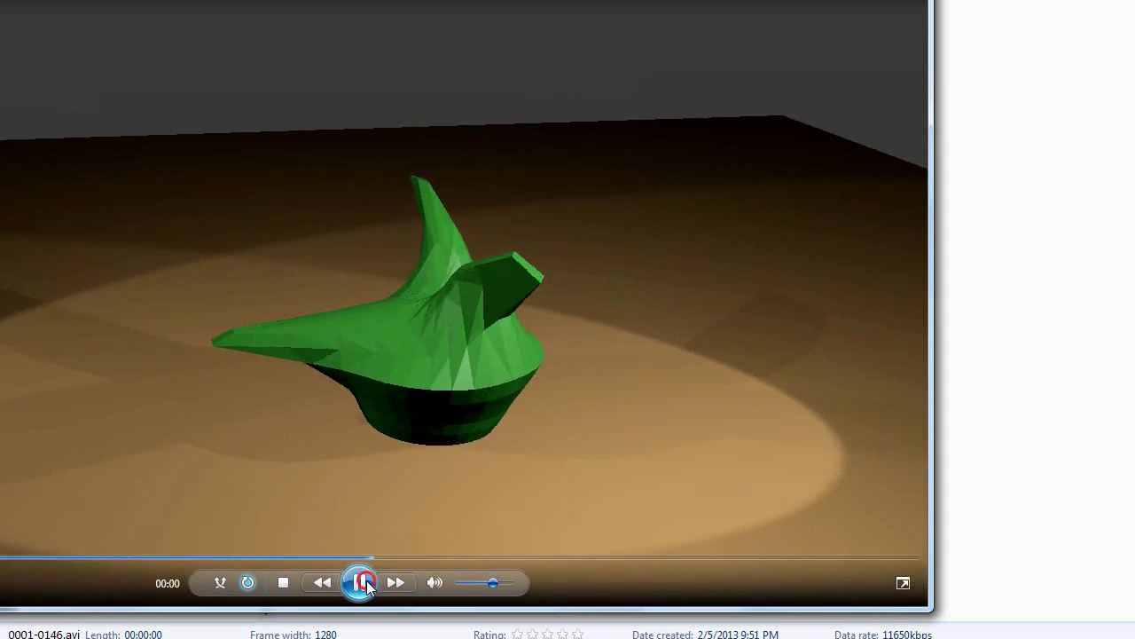
click(360, 582)
key(alt+F4)
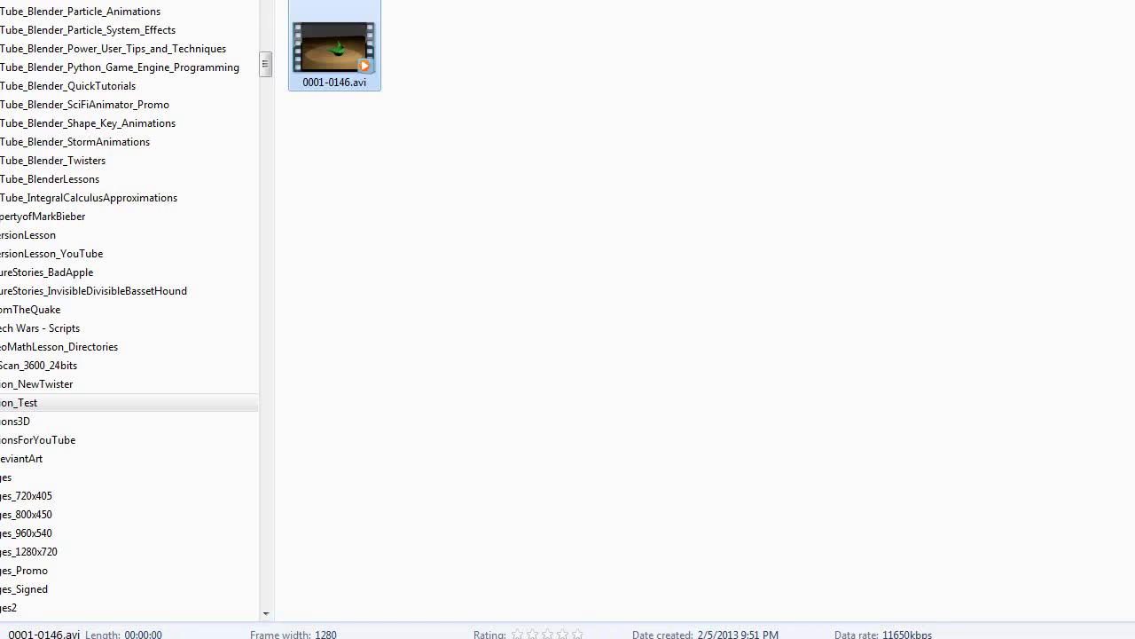
Step: Switch back to Blender and set the animation's output file format to PNG
key(alt+Tab)
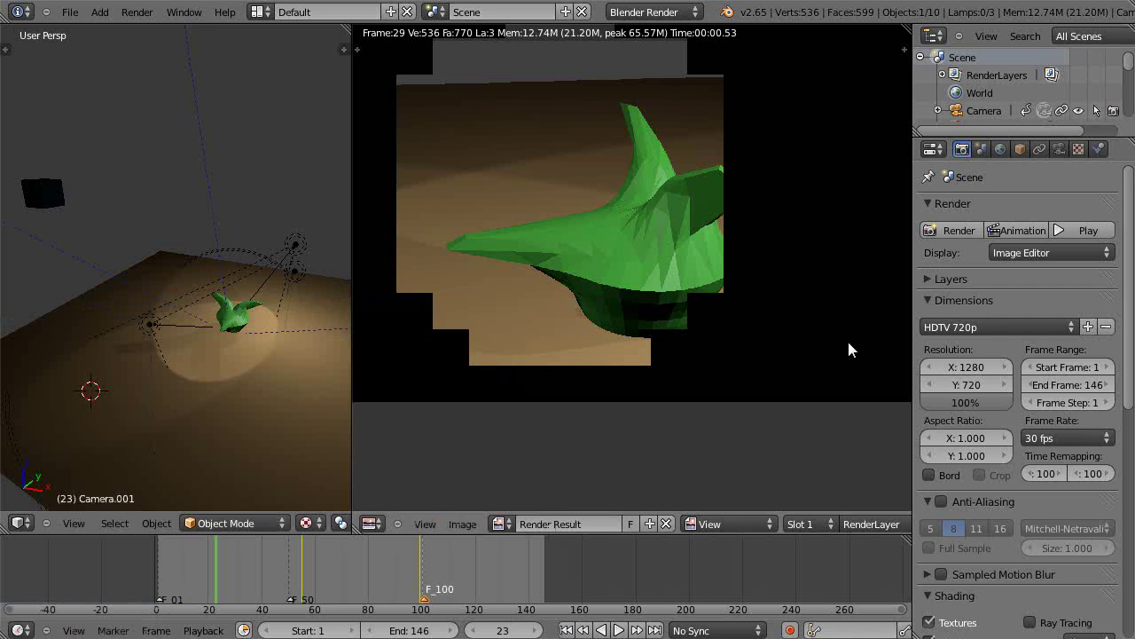
scroll(1007, 443, down, 10)
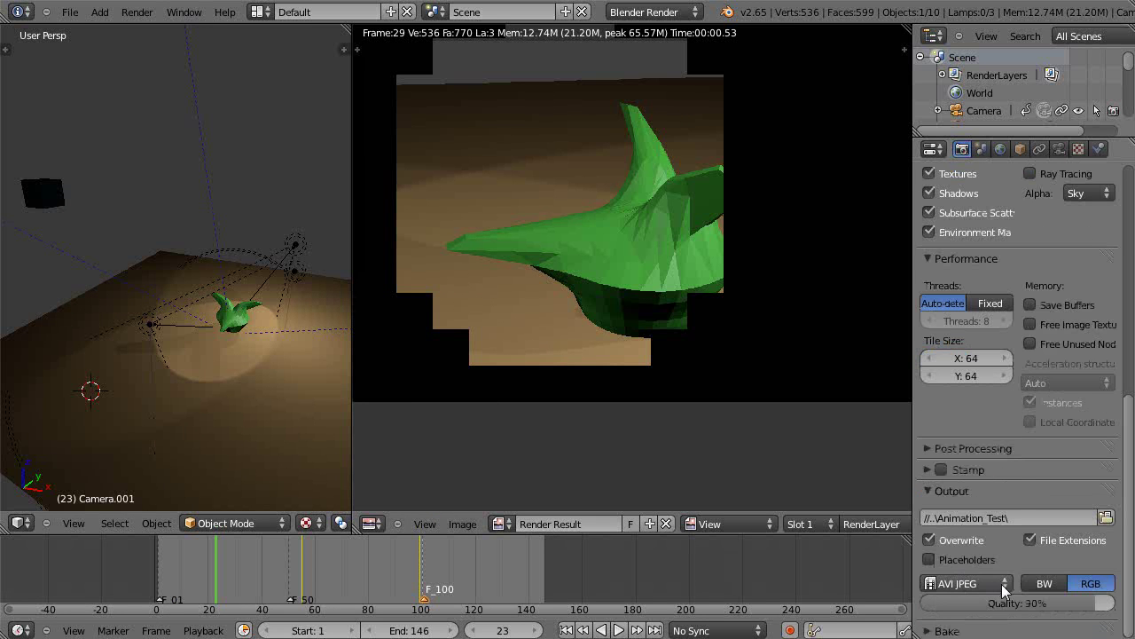
click(1003, 585)
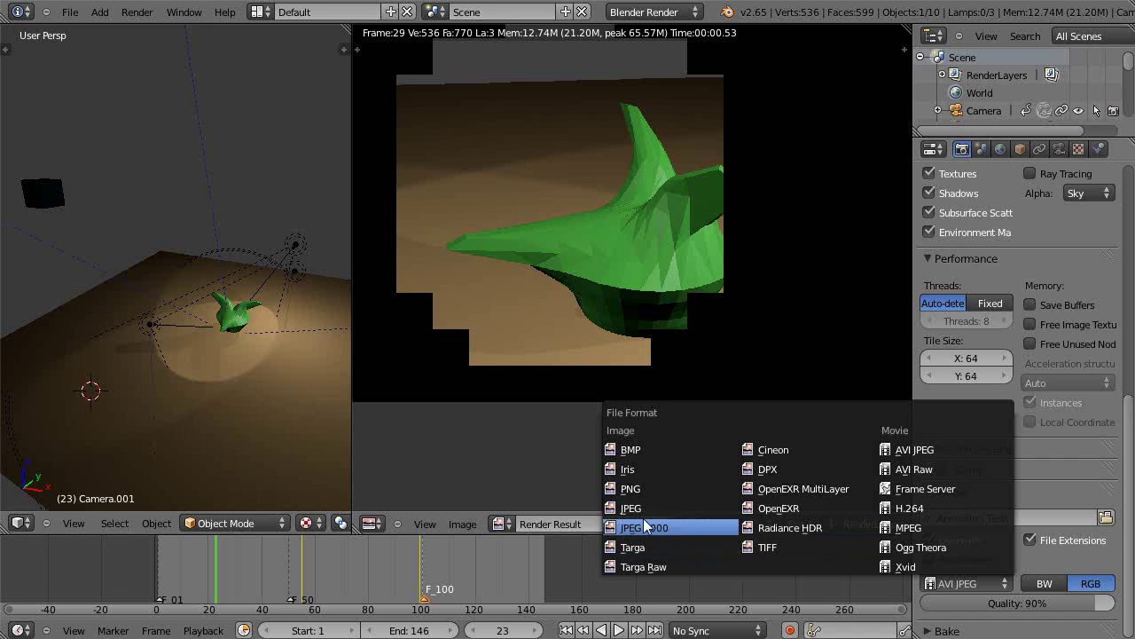
click(629, 487)
Step: Render the animation as a PNG image sequence and stop the render partway through
scroll(1071, 373, up, 5)
scroll(1072, 373, up, 6)
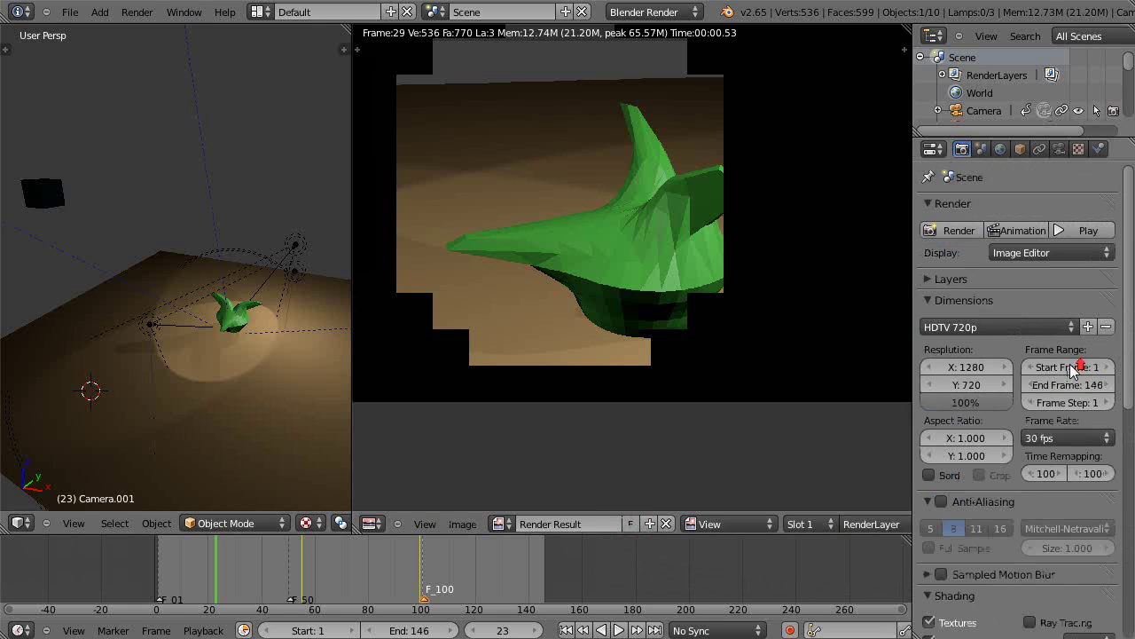
click(1020, 229)
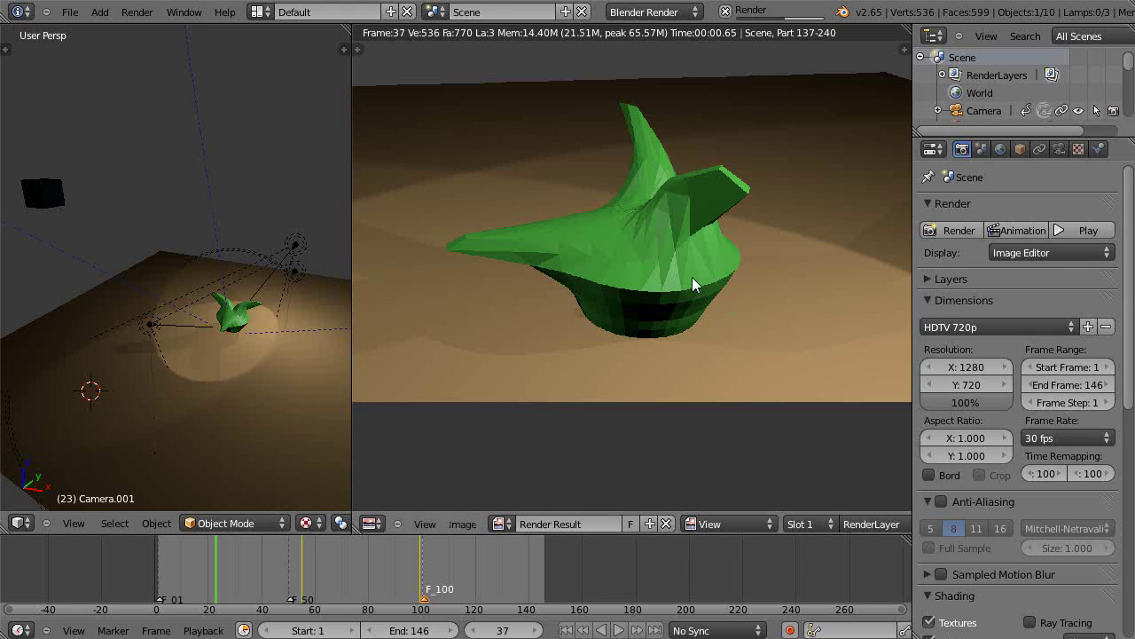
key(Escape)
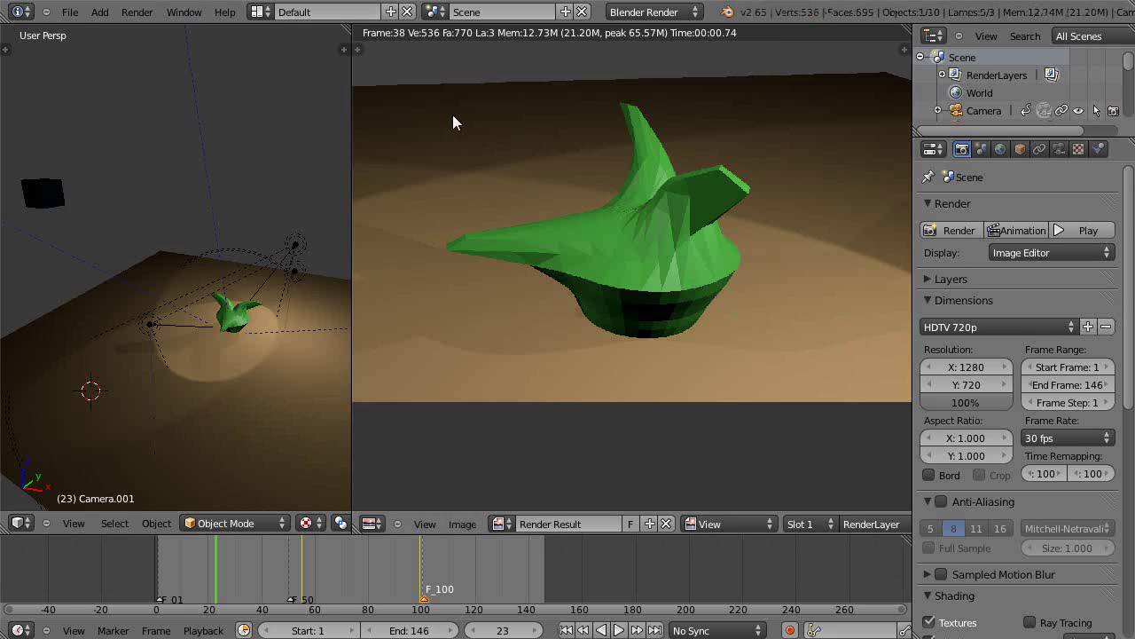